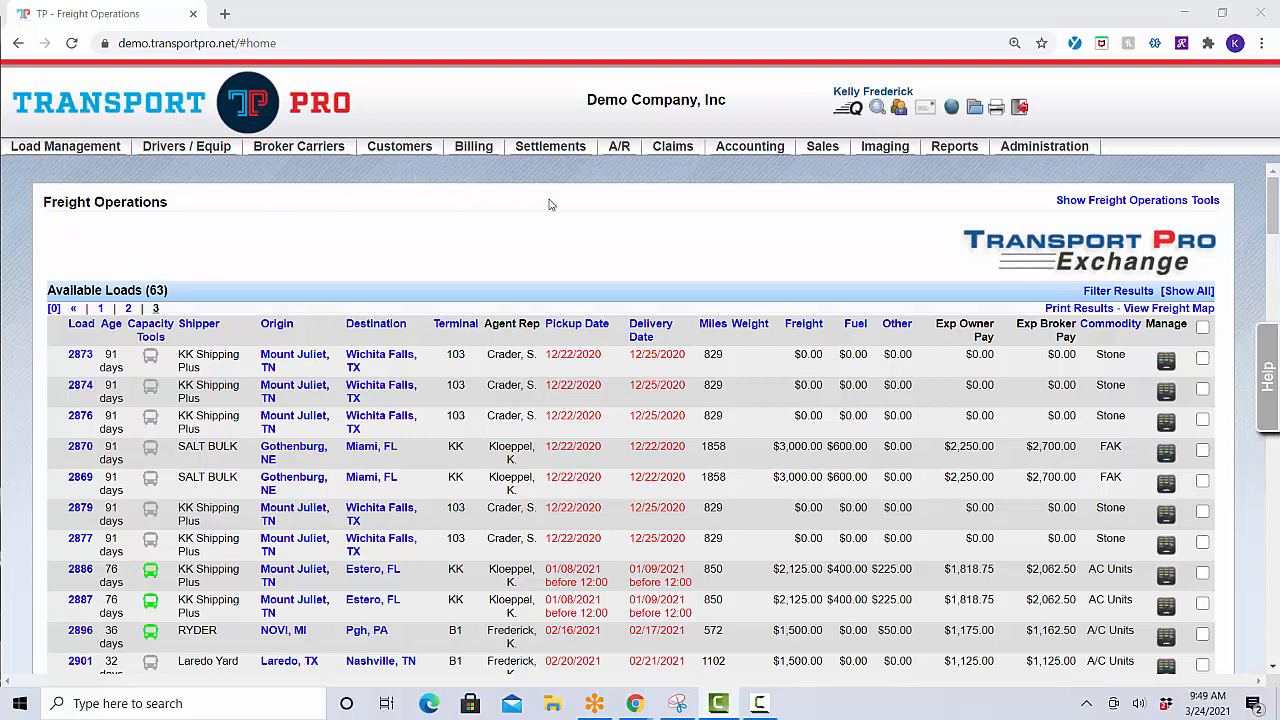
Bring up the Fuel Card Maintenance submenu under Settlements.
mouse_move(580, 150)
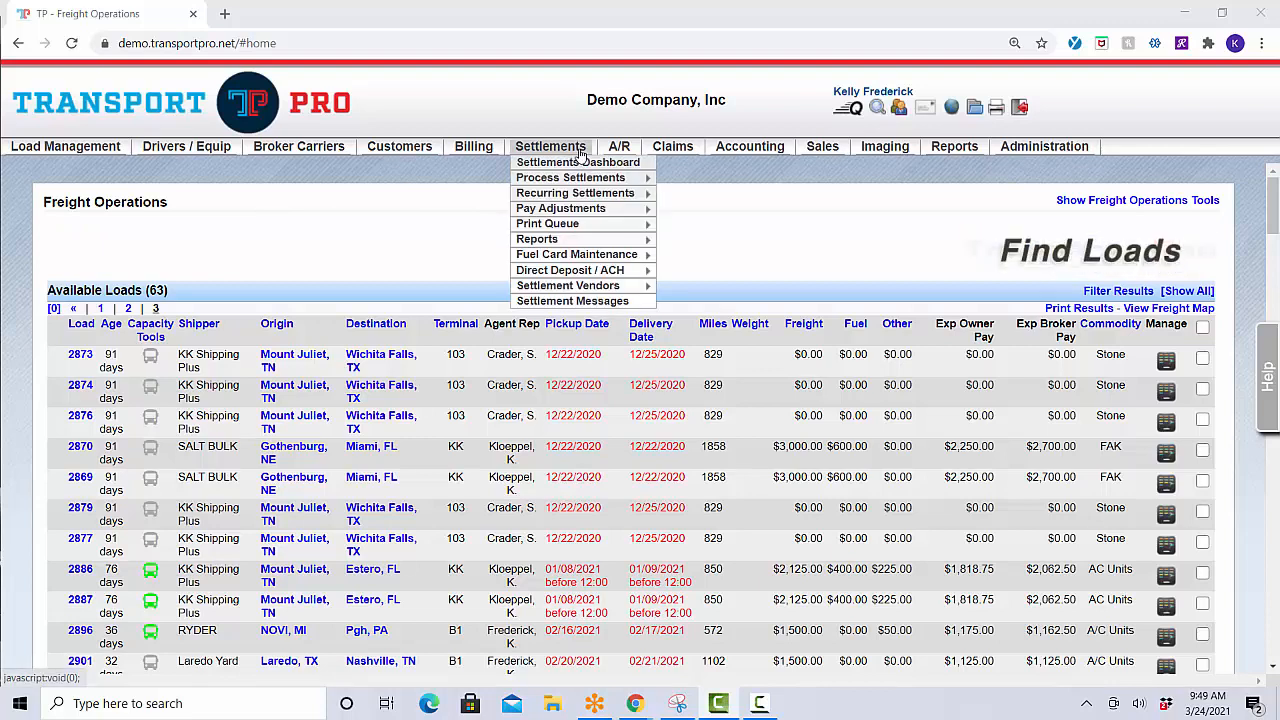
mouse_move(610, 256)
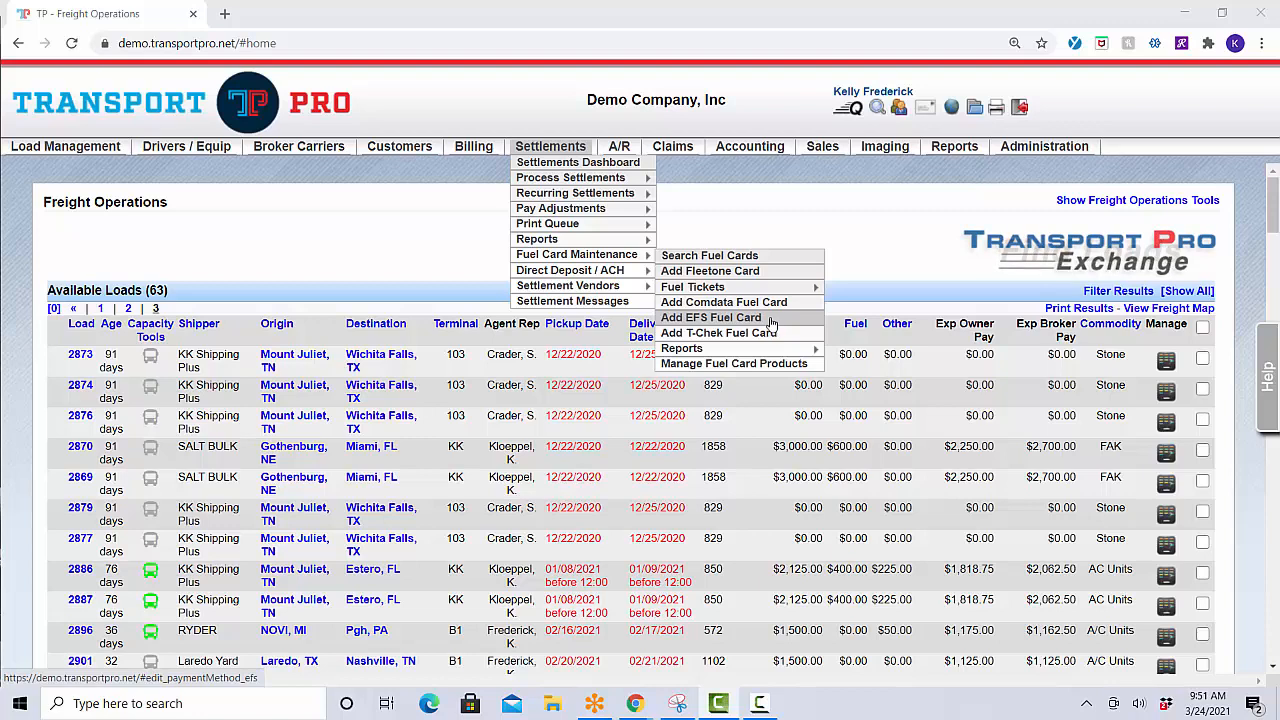
Start a new EFS fuel card with the cardholder's first name, last name and card number.
left_click(771, 322)
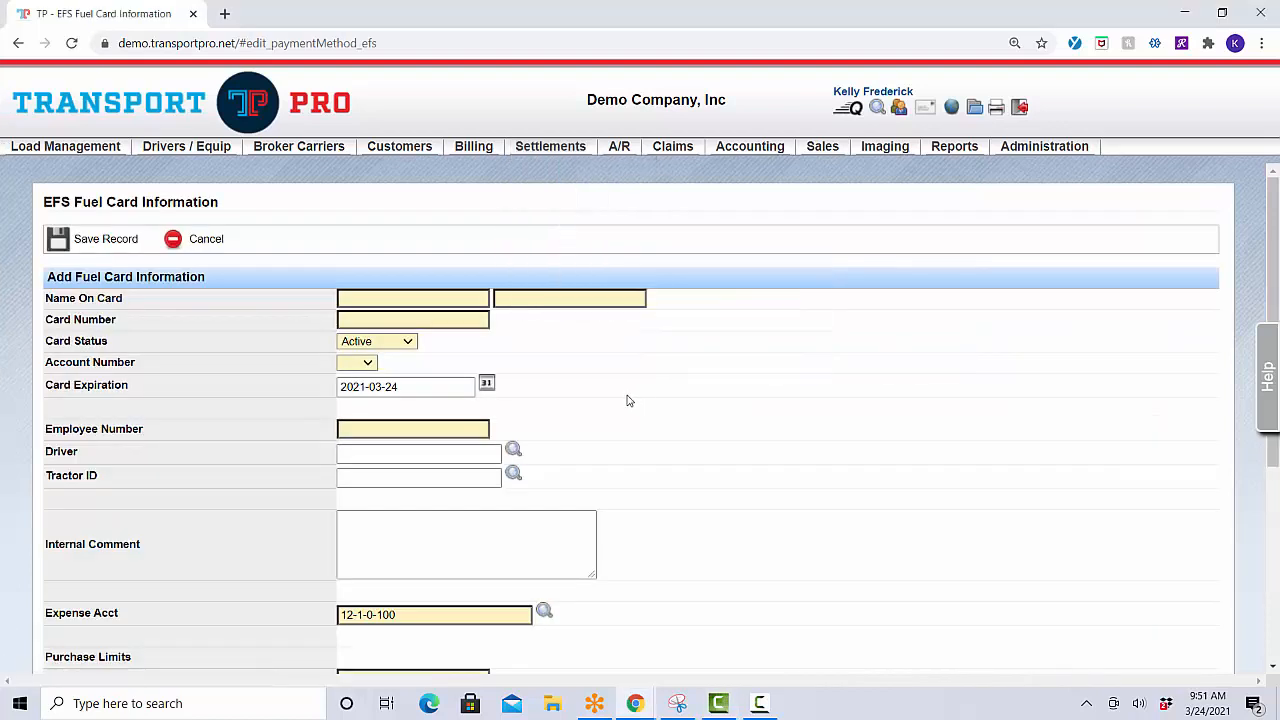
left_click(468, 298)
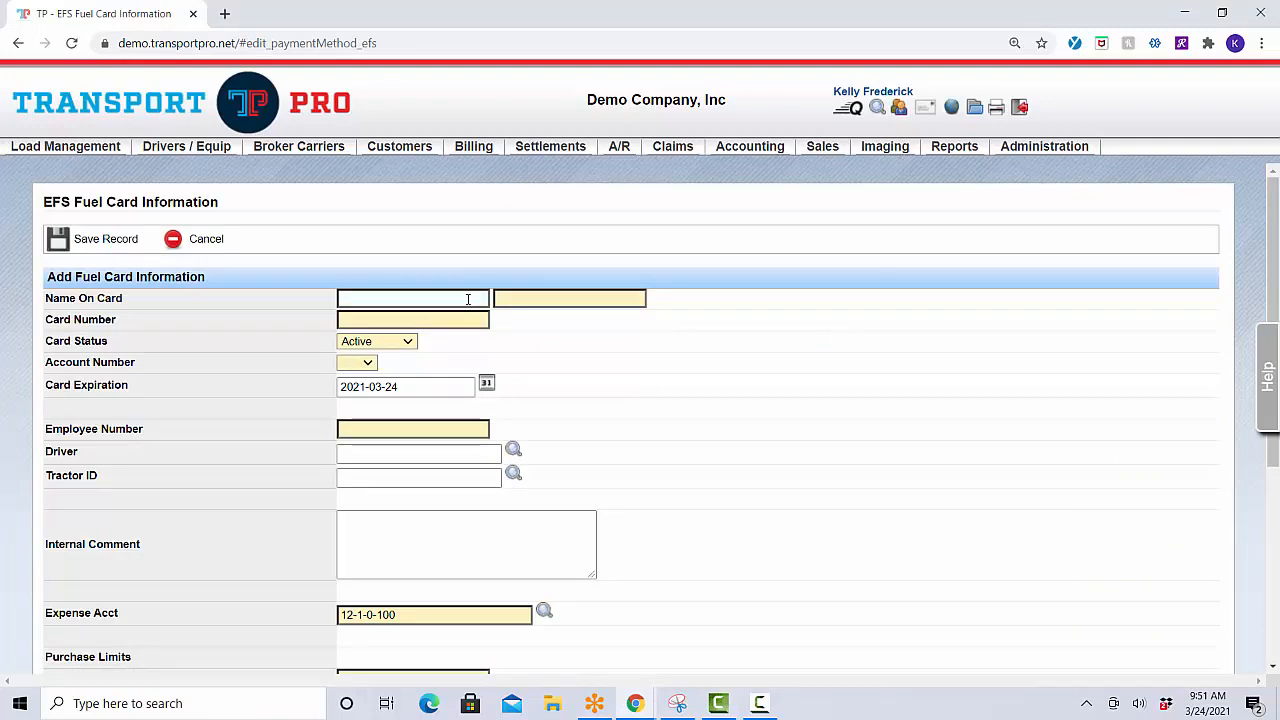
key("Tab")
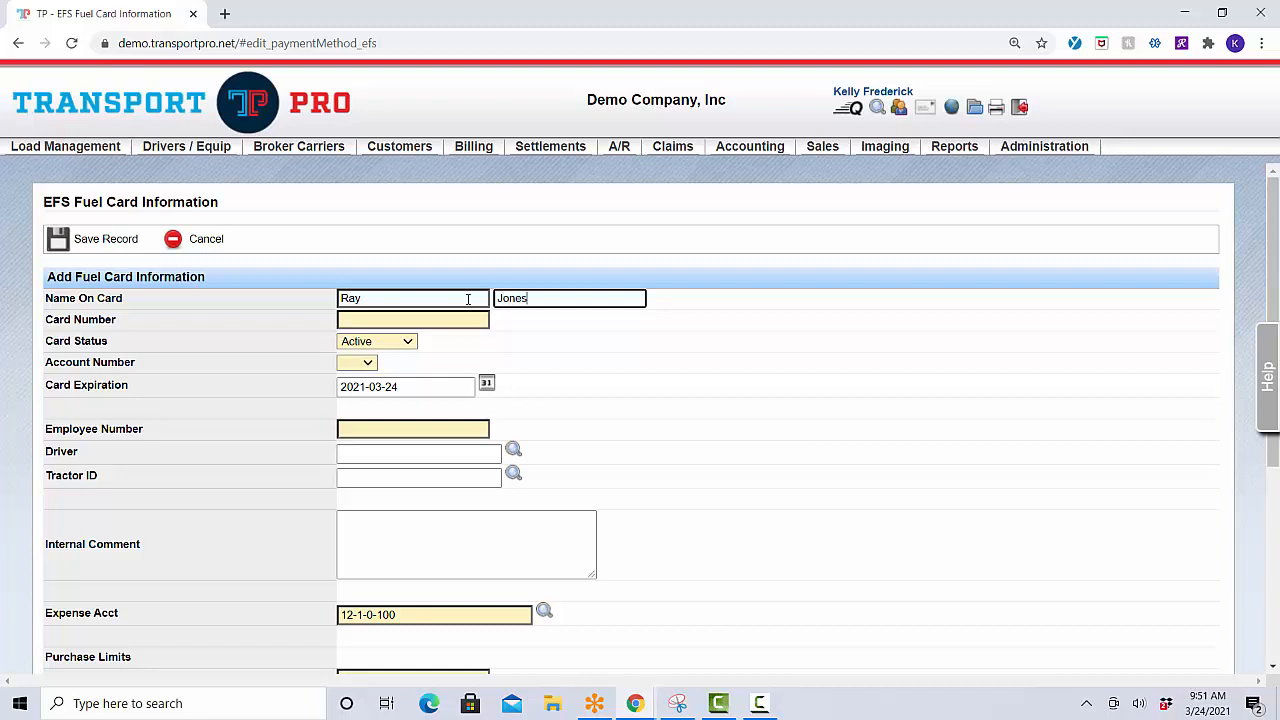
key("Tab")
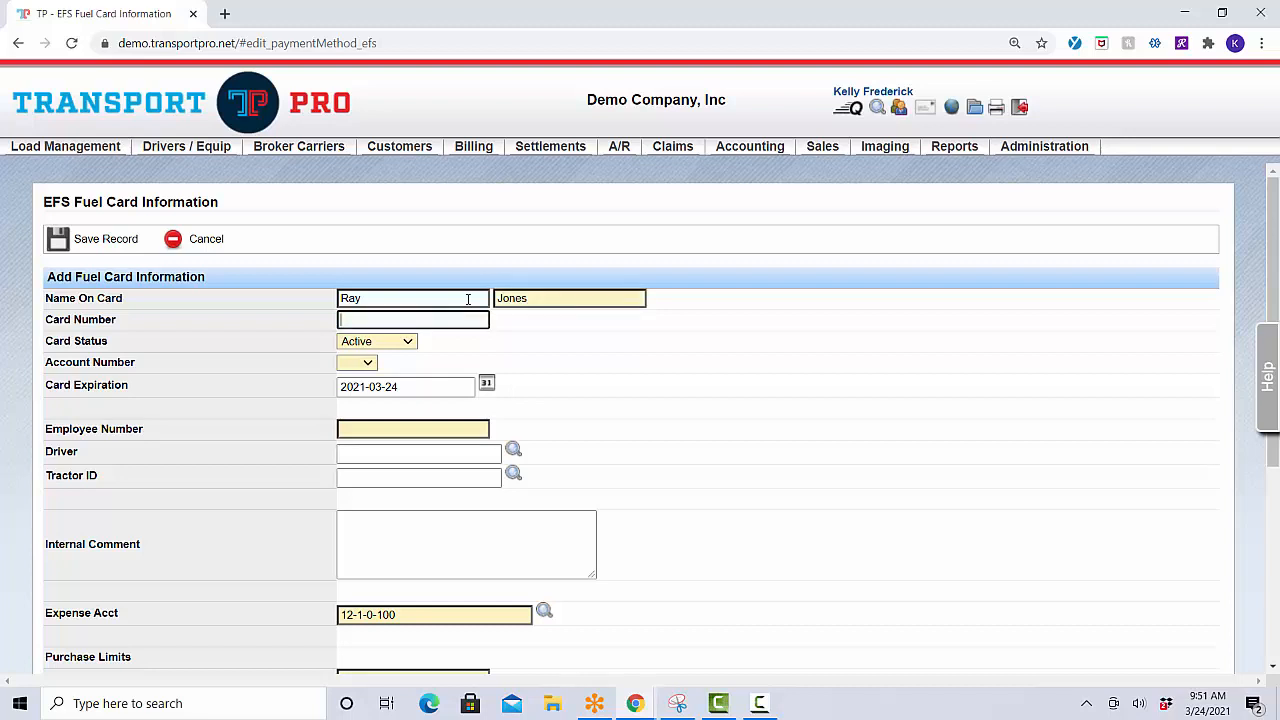
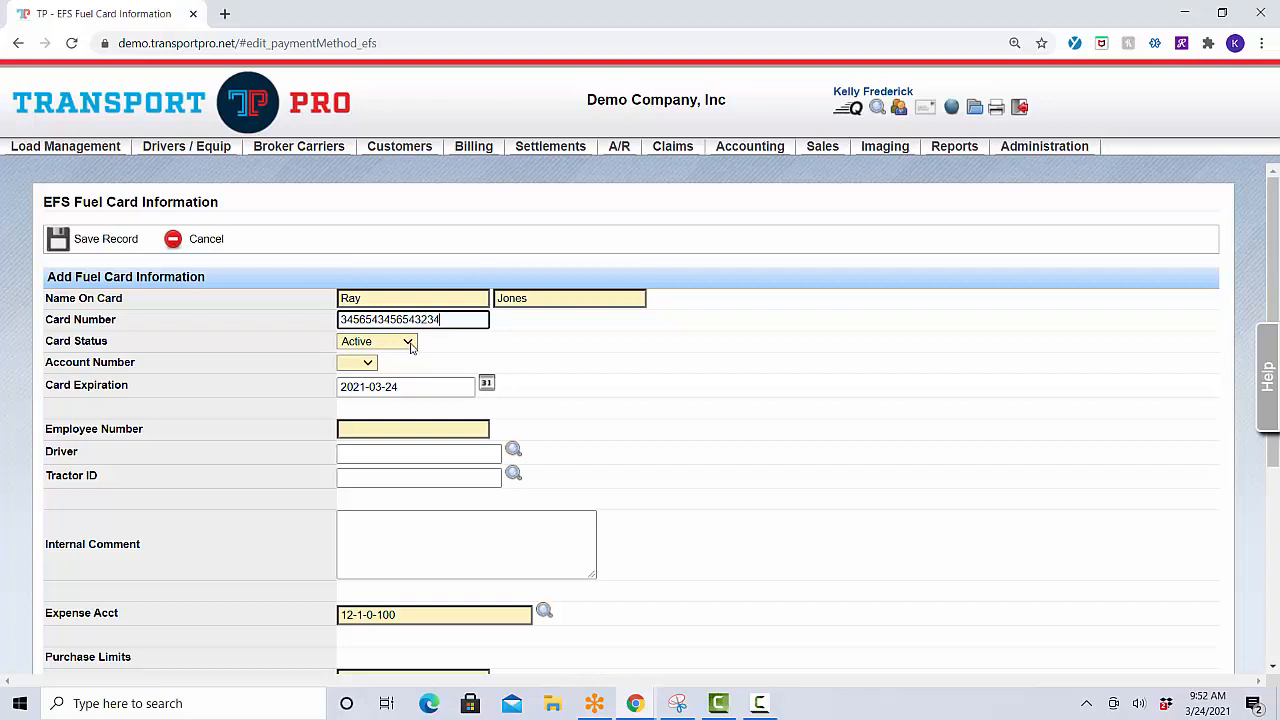
left_click(410, 343)
left_click(410, 343)
left_click(410, 343)
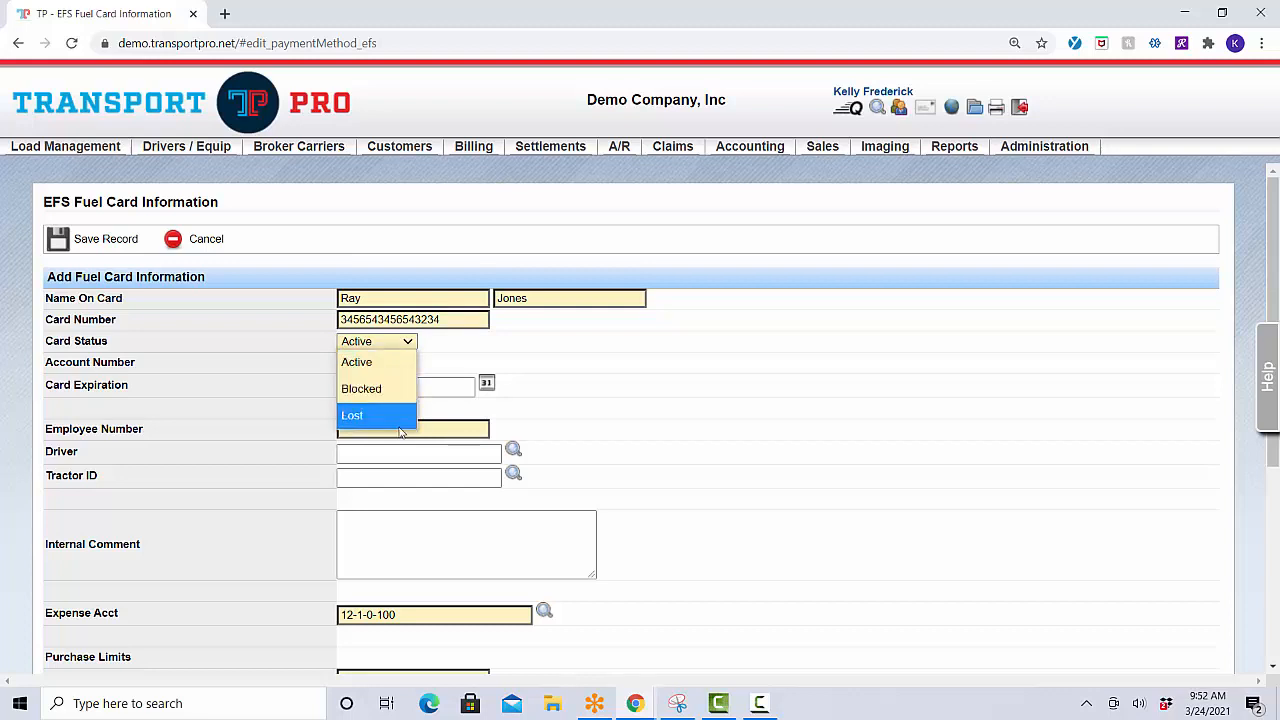
left_click(395, 368)
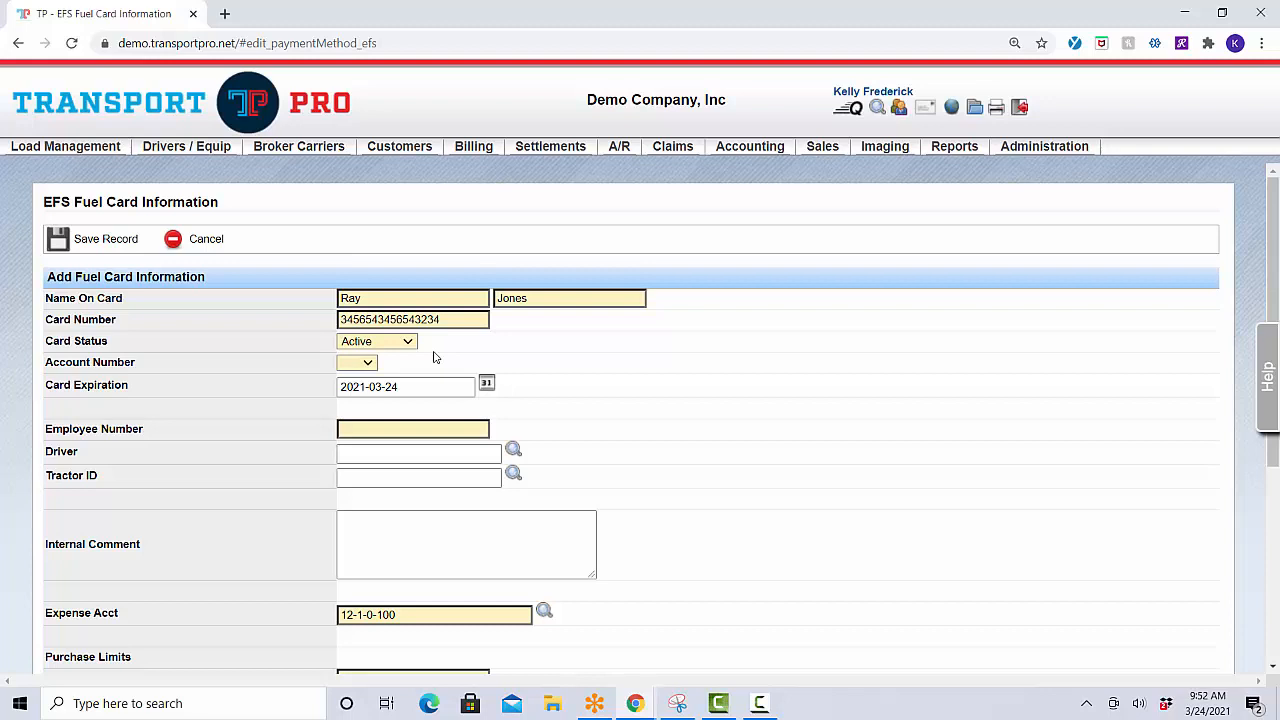
left_click(368, 365)
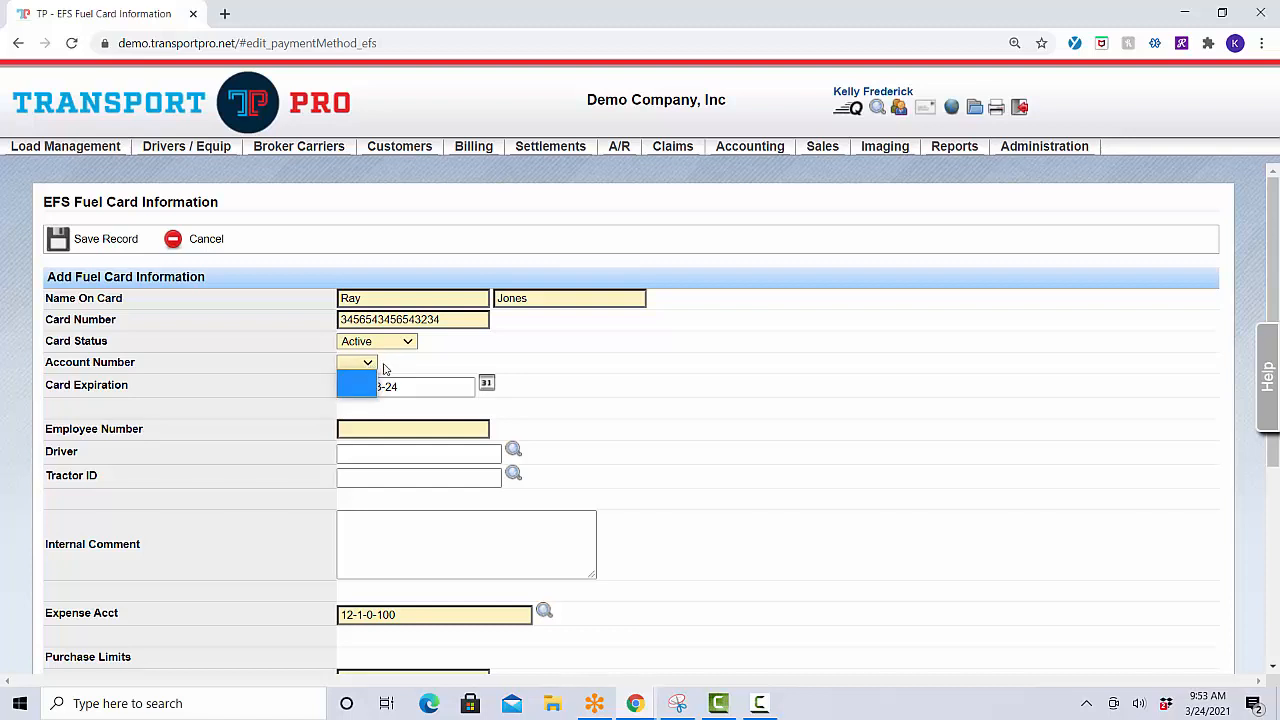
left_click(385, 369)
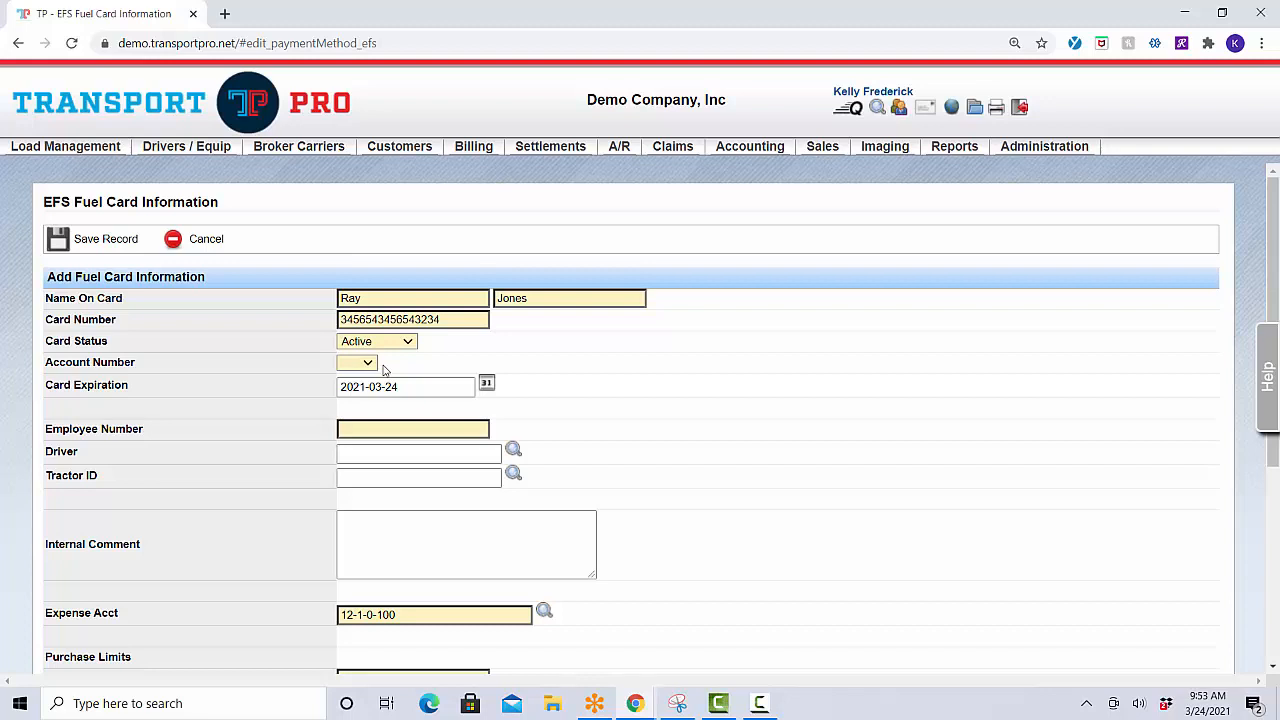
Set the card's expiration date to March 24, 2022 using the calendar.
left_click(486, 386)
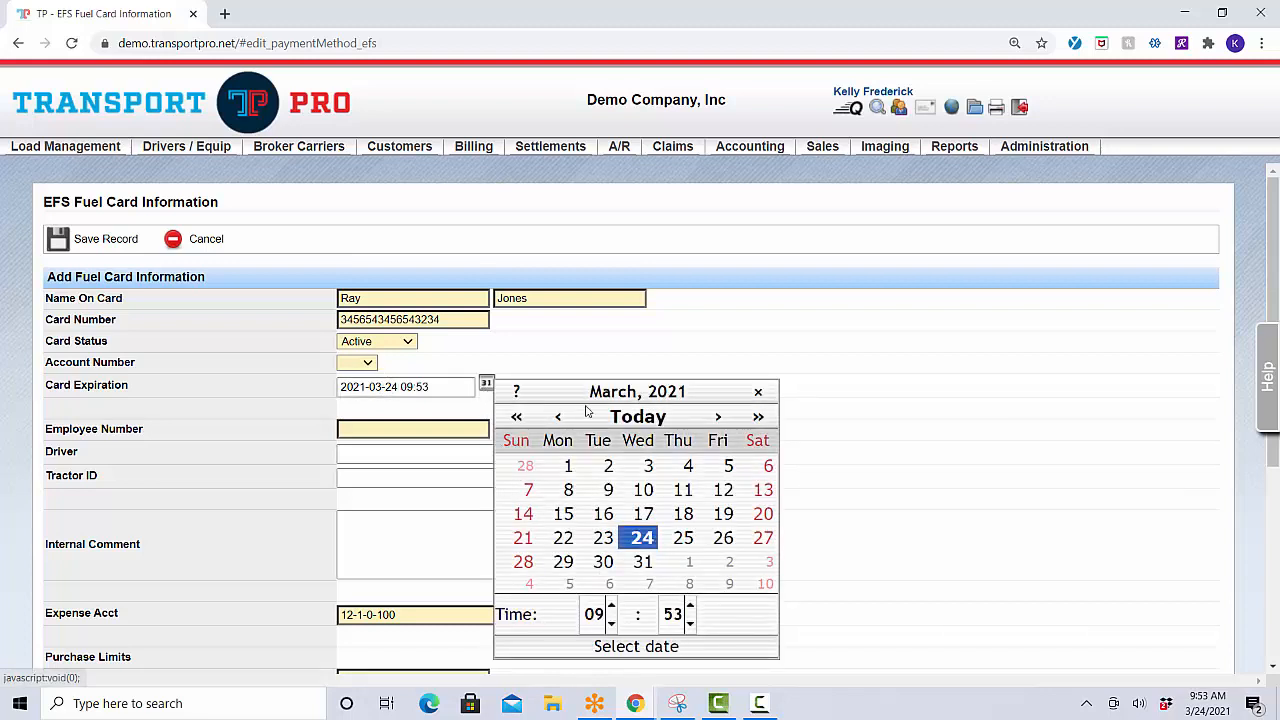
left_click(757, 417)
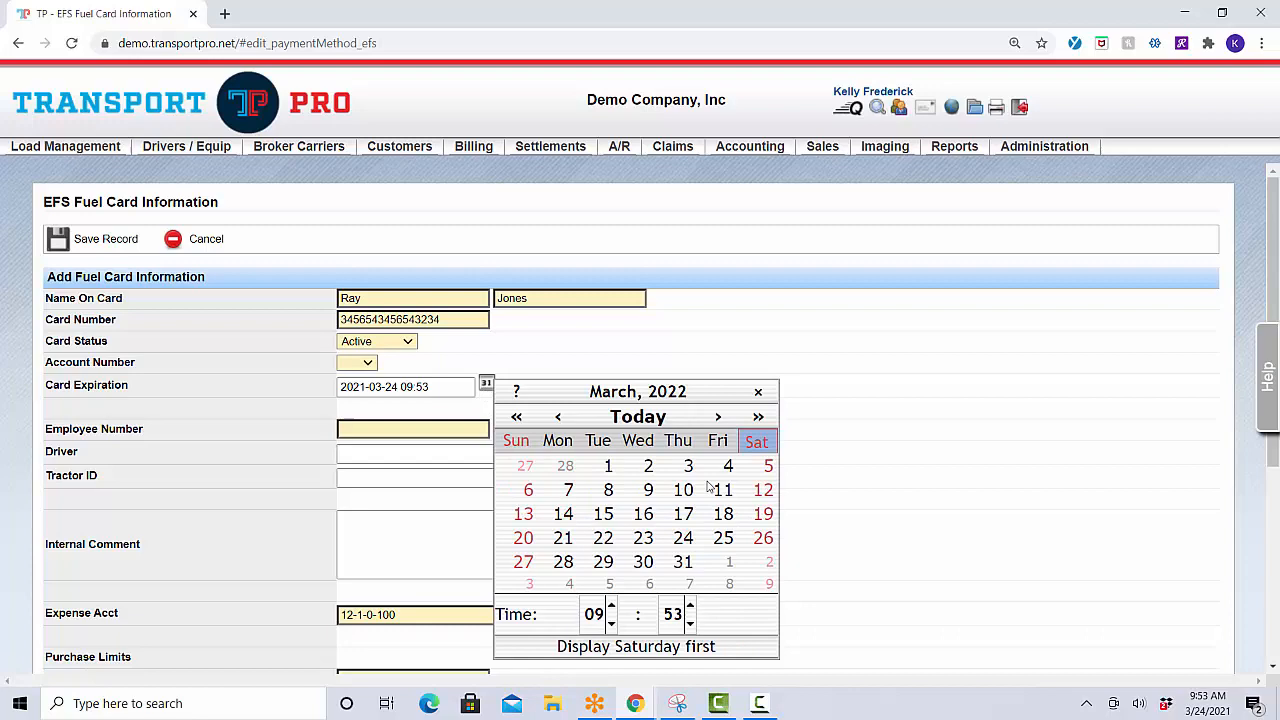
left_click(683, 537)
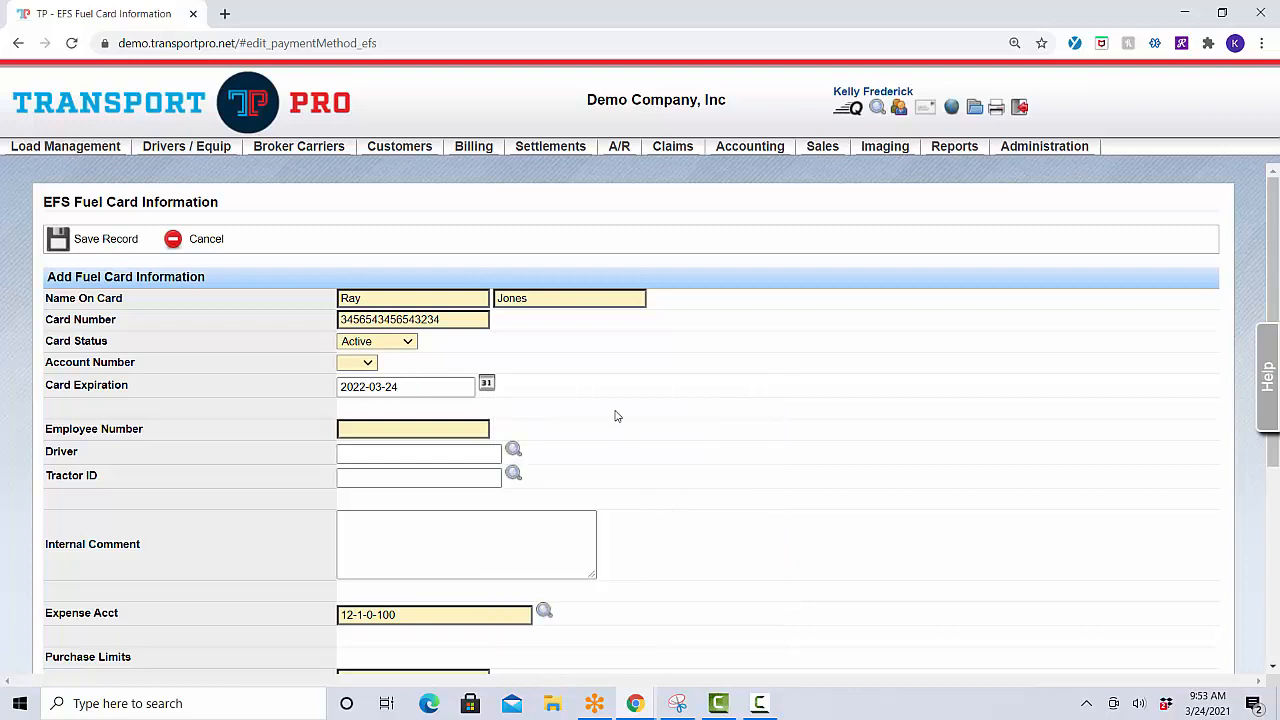
Set the card's employee number to 1.
scroll(614, 414, "down", 1)
left_click(479, 345)
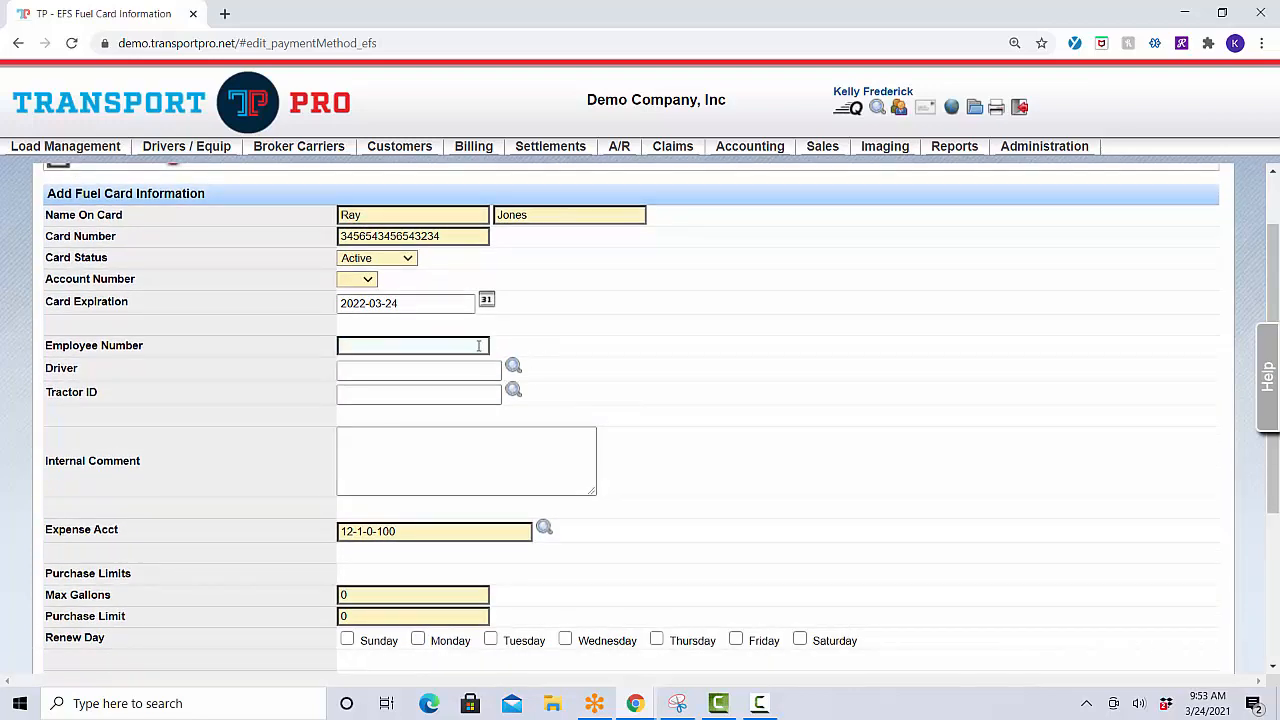
left_click(479, 345)
type("1")
left_click(519, 345)
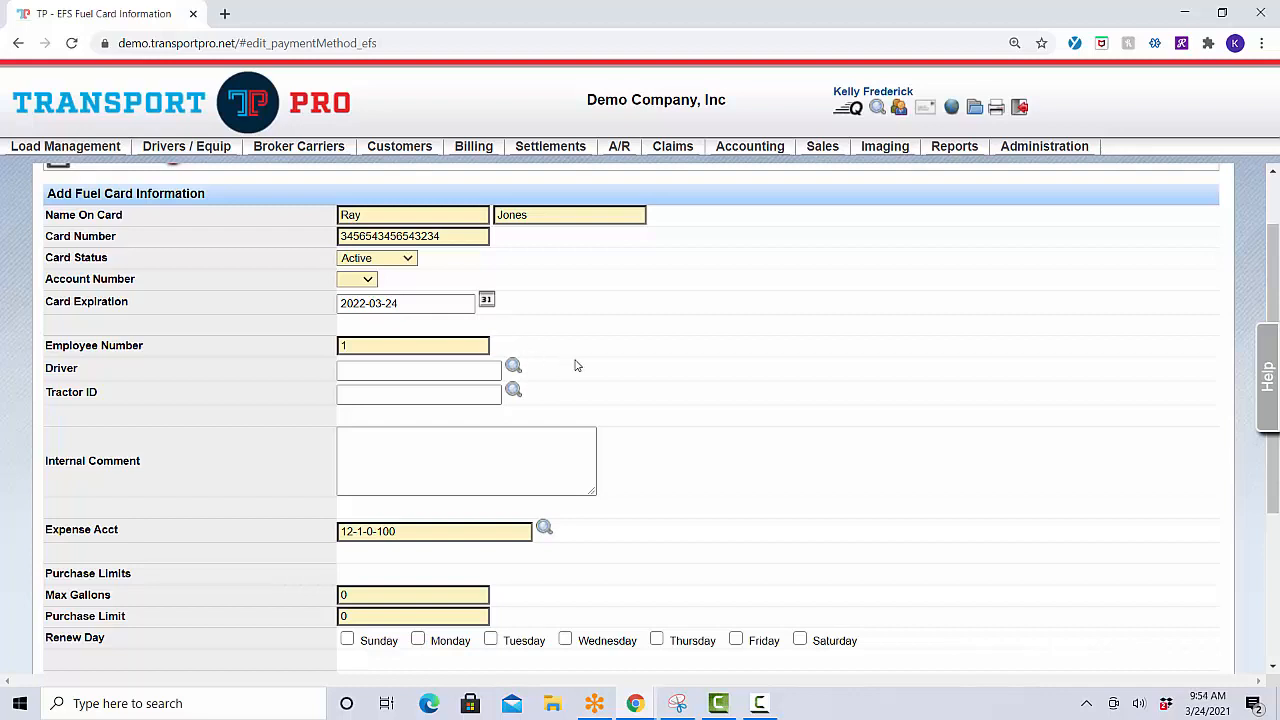
Assign the driver matching the cardholder, found by typing 'ra' in the Driver field.
left_click(397, 373)
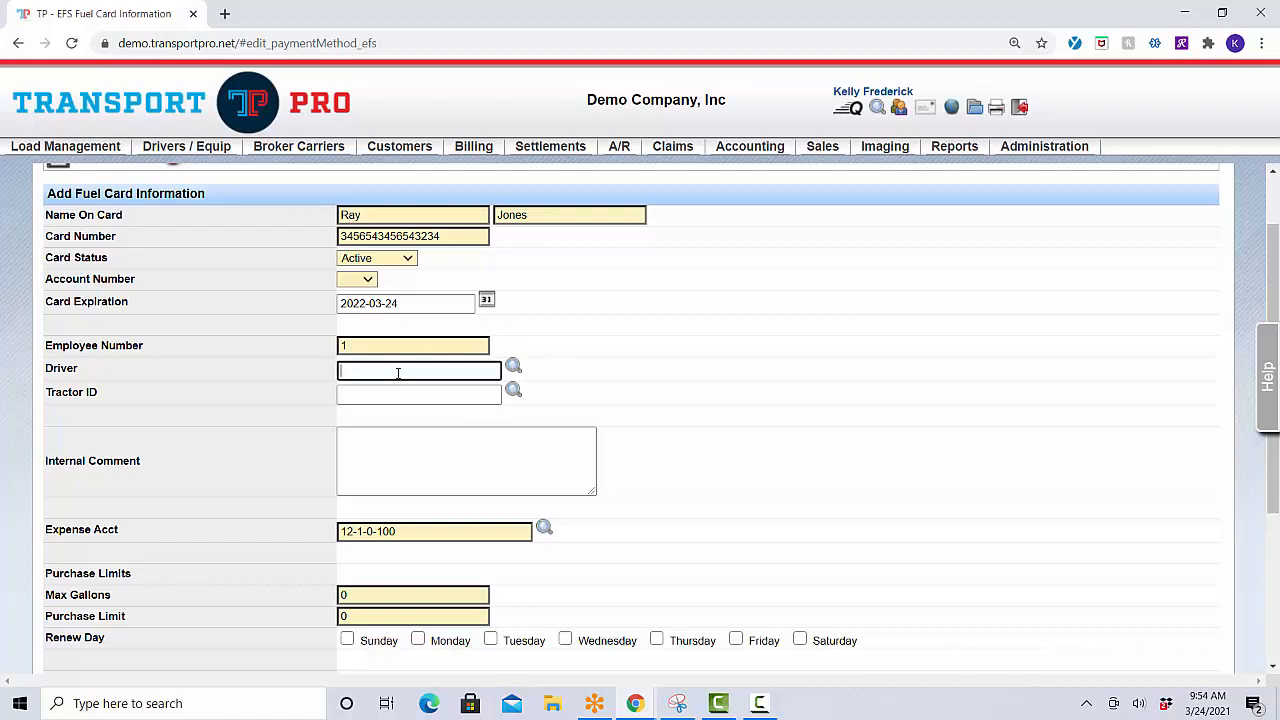
type("r")
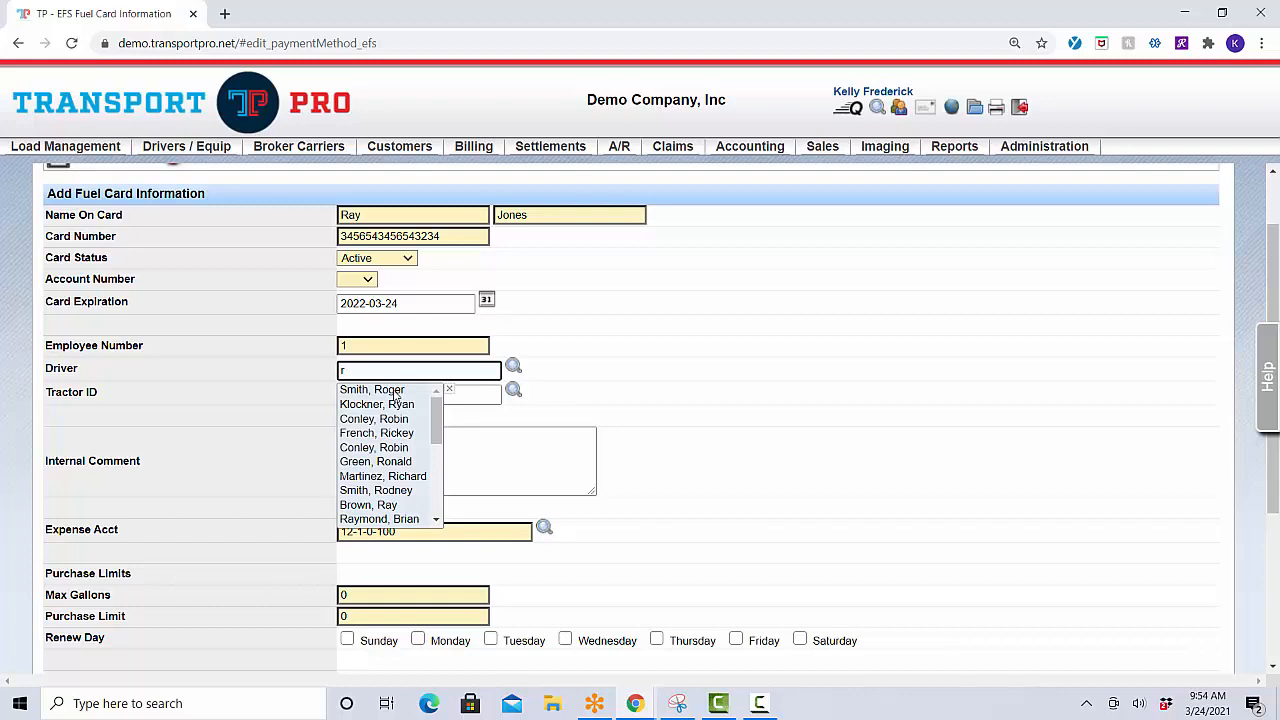
type("a")
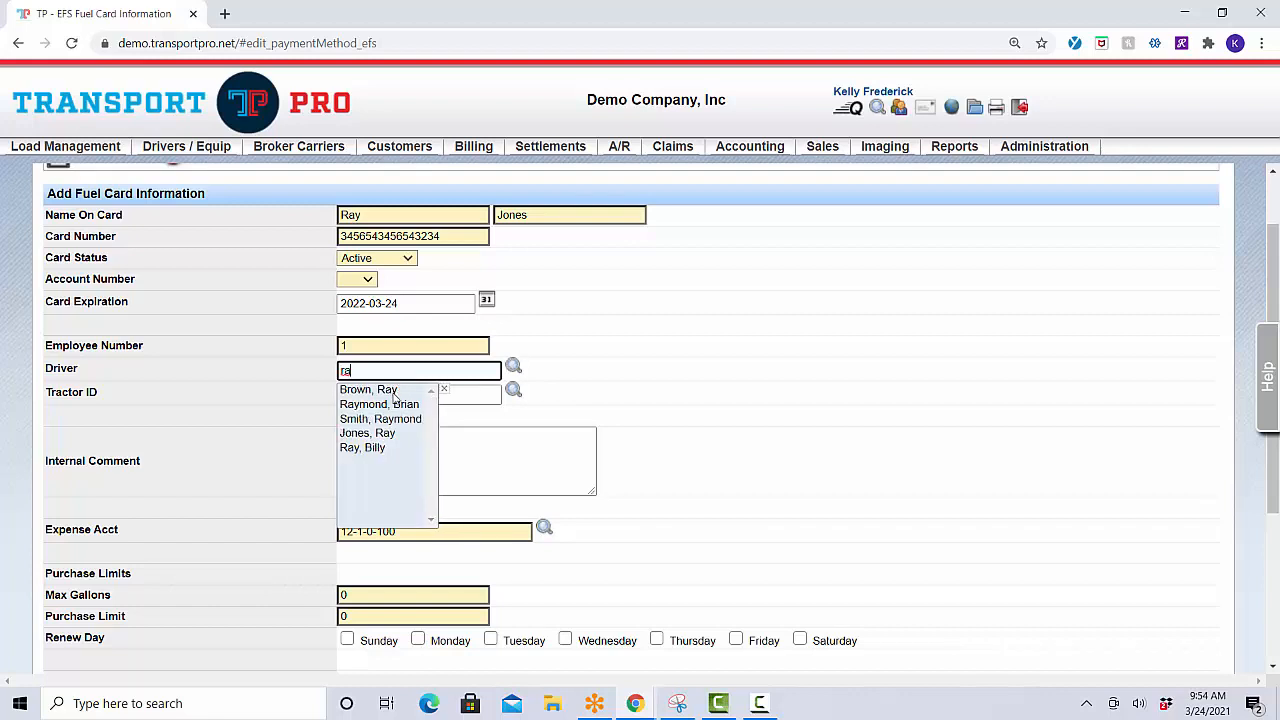
left_click(383, 433)
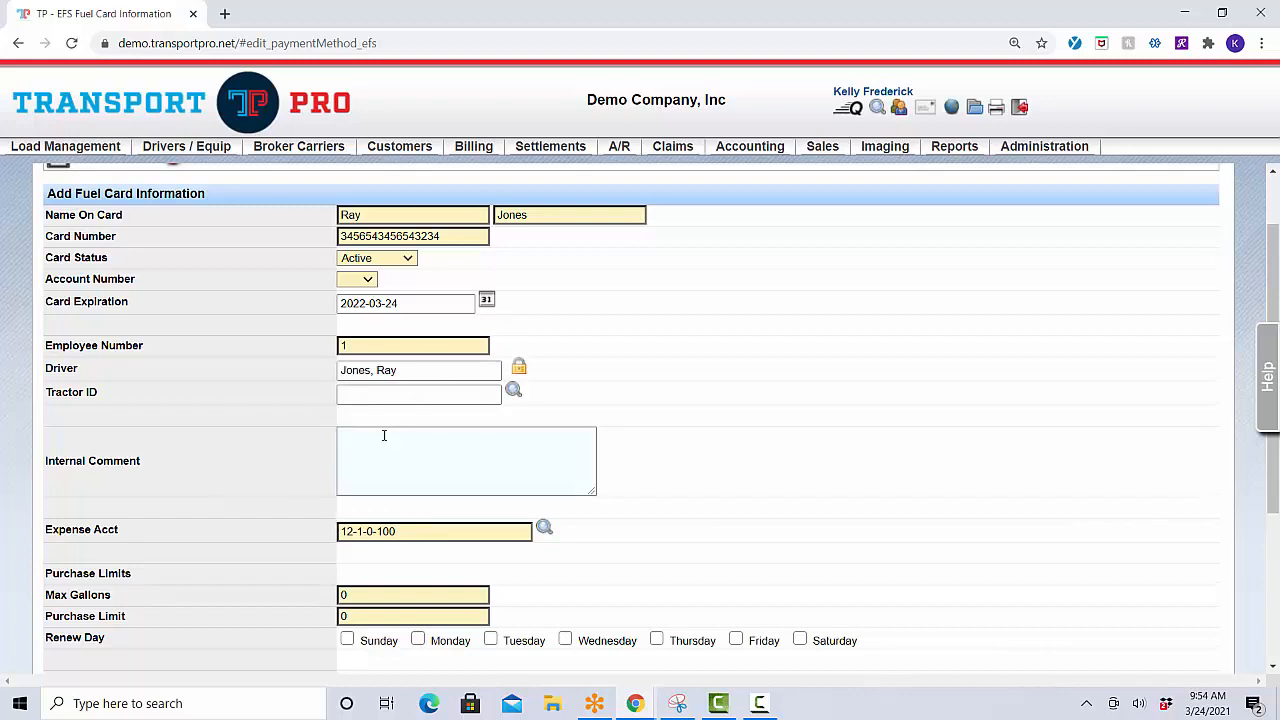
left_click(466, 397)
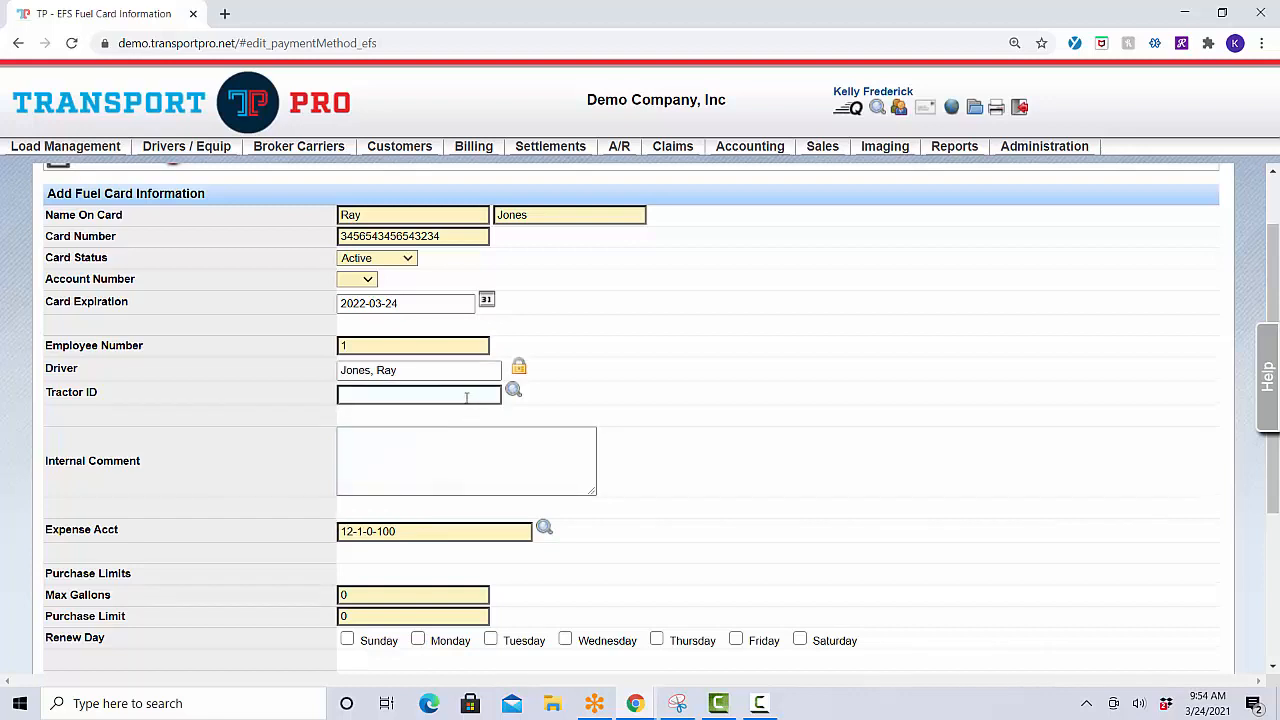
Set the Tractor ID to '485 - 2012 : PTRB' from the suggestions.
type("1")
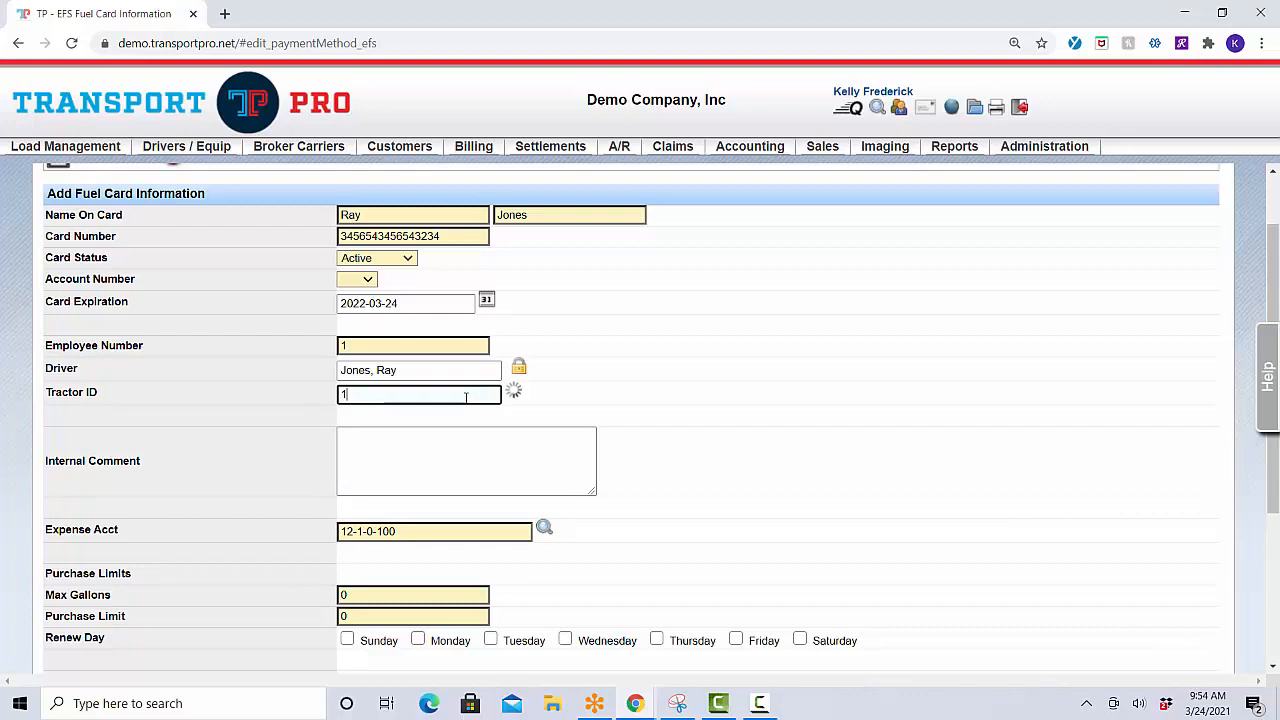
left_click(455, 452)
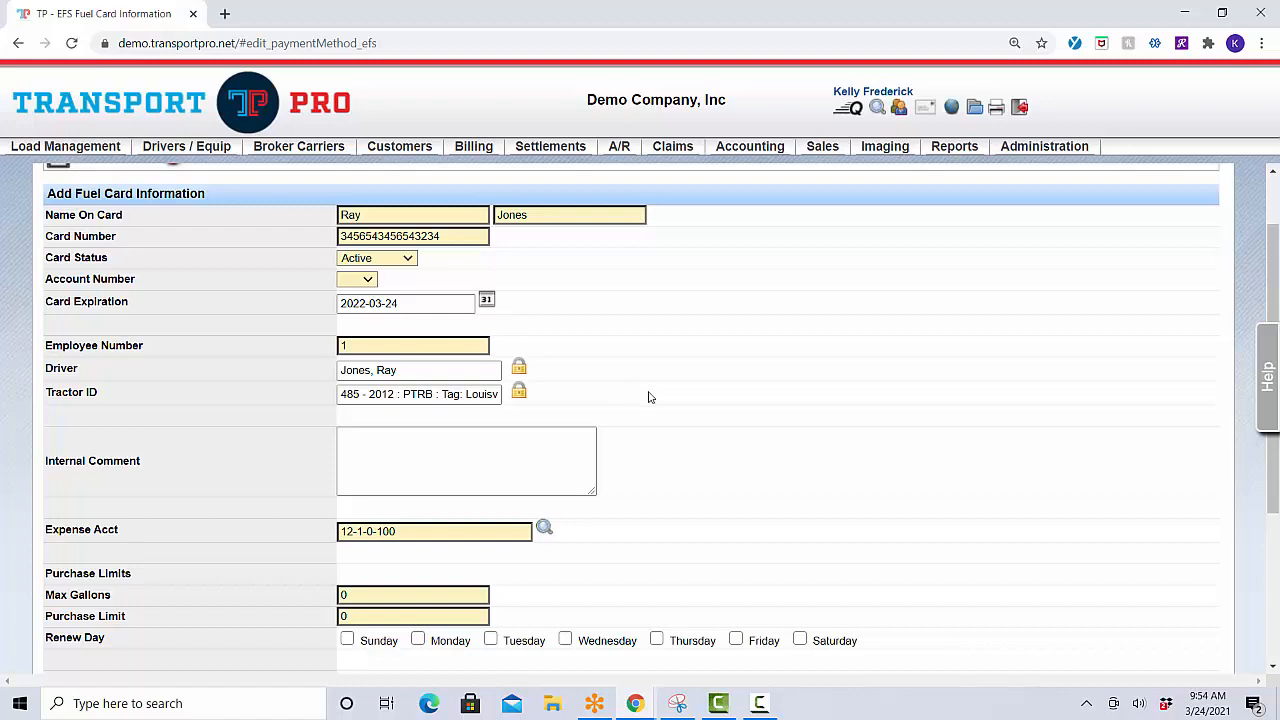
scroll(648, 397, "down", 2)
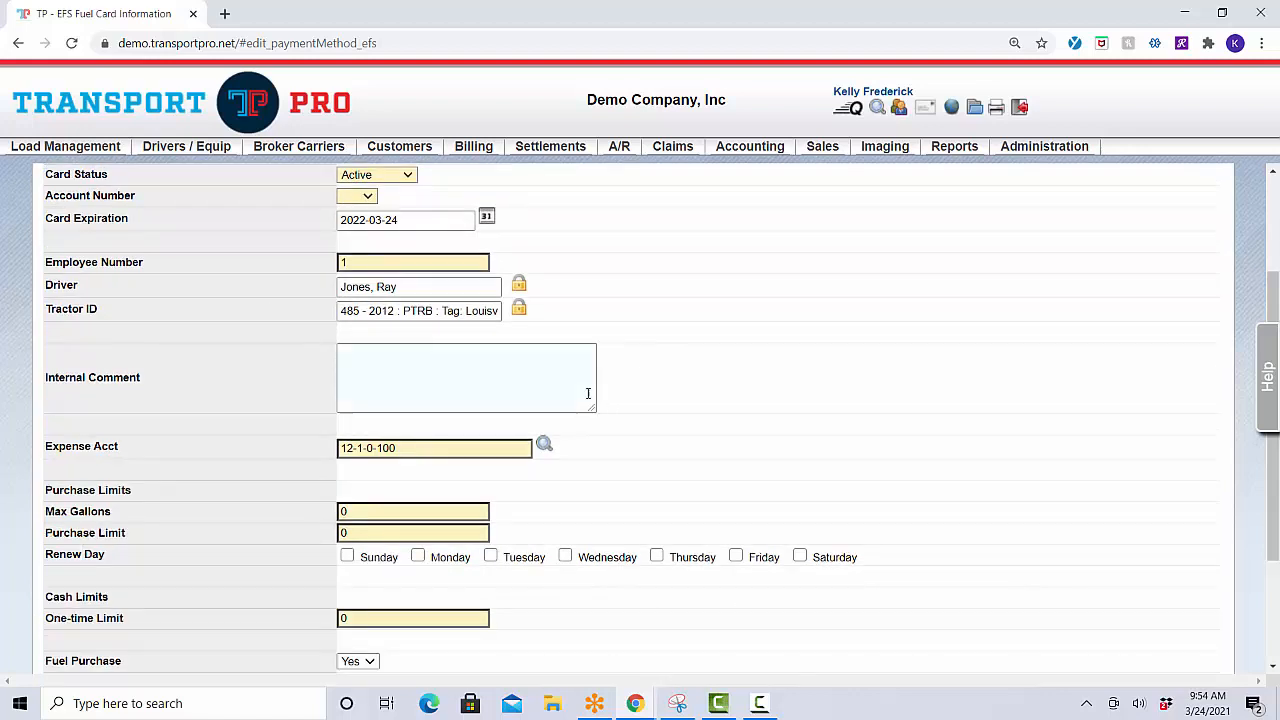
left_click(591, 393)
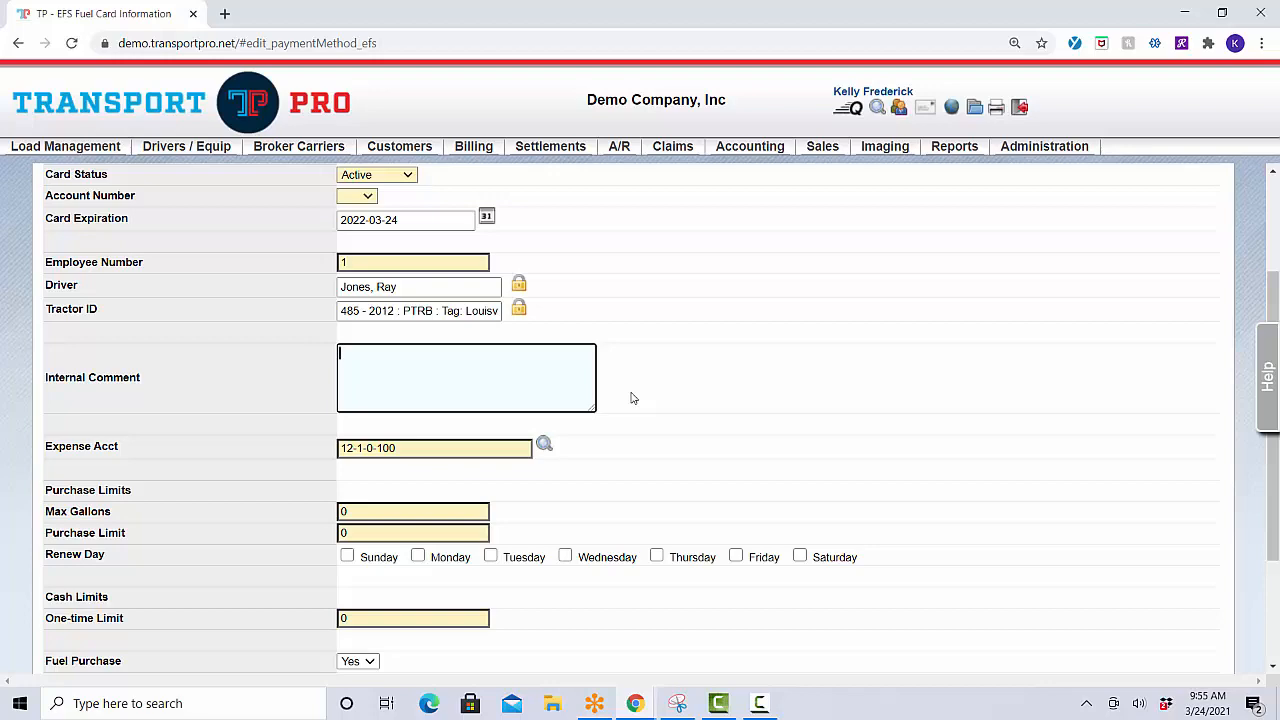
scroll(631, 398, "down", 1)
scroll(631, 398, "down", 3)
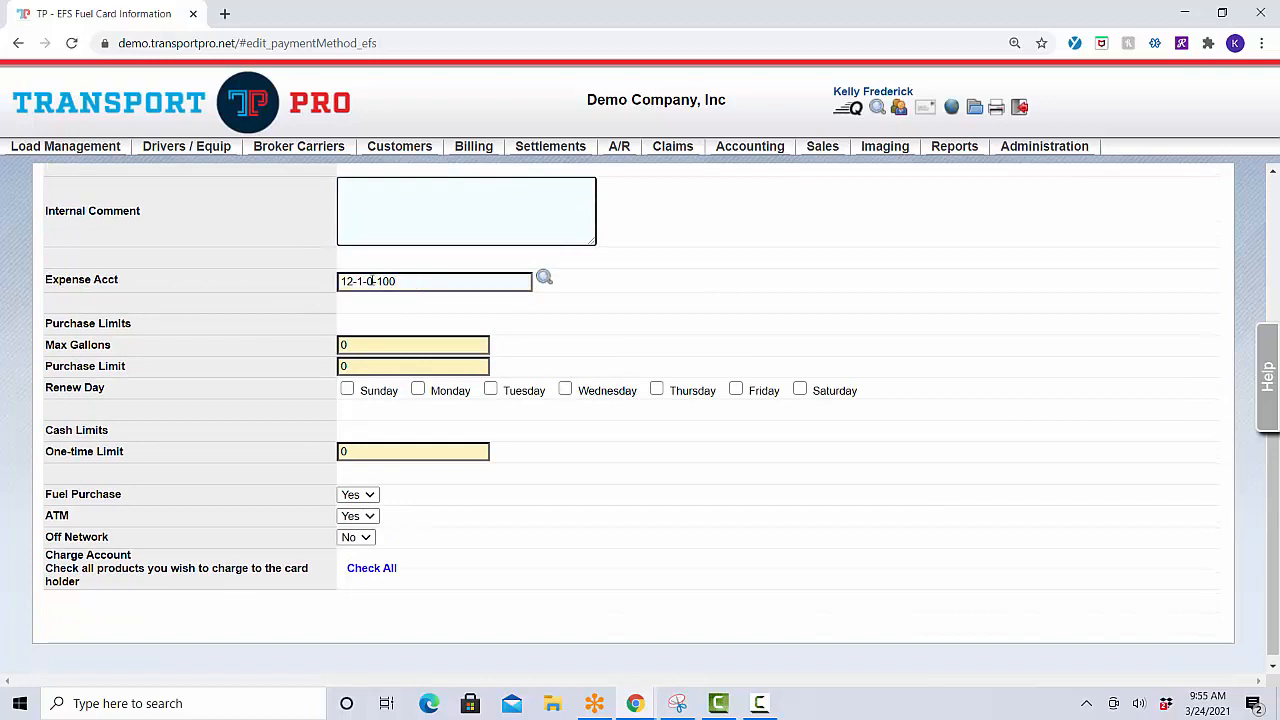
left_click(428, 281)
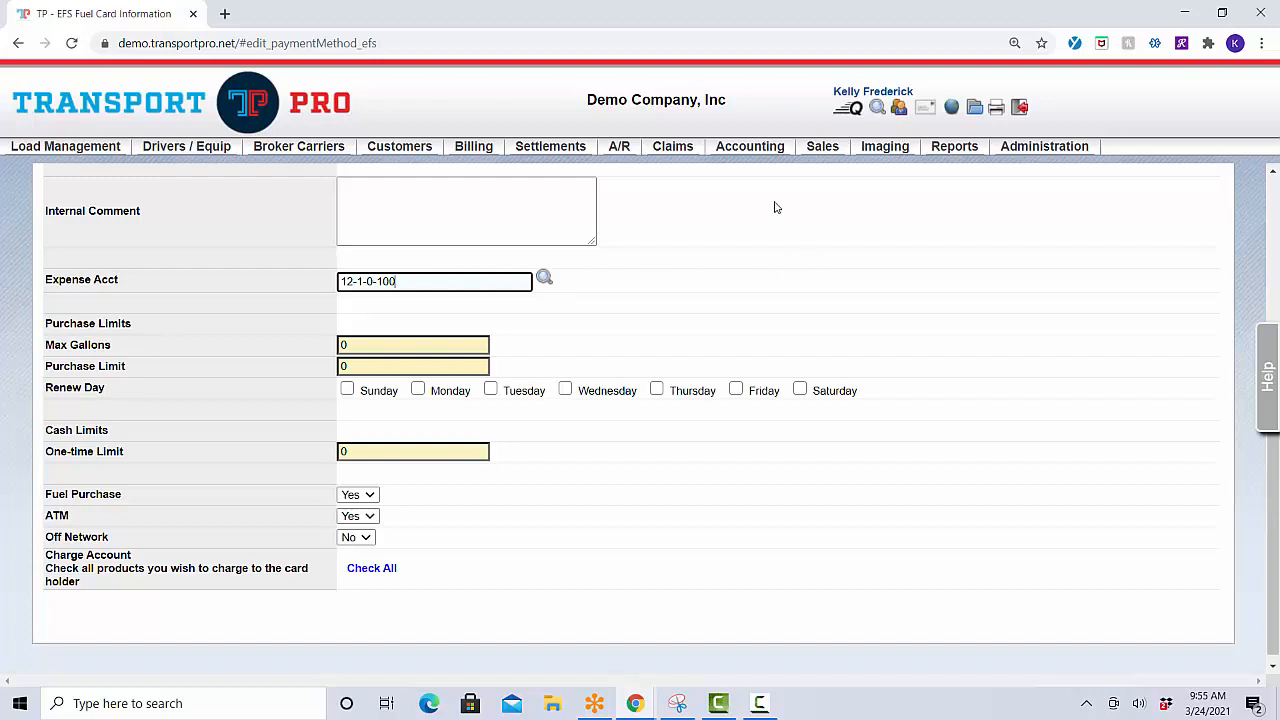
left_click(766, 150)
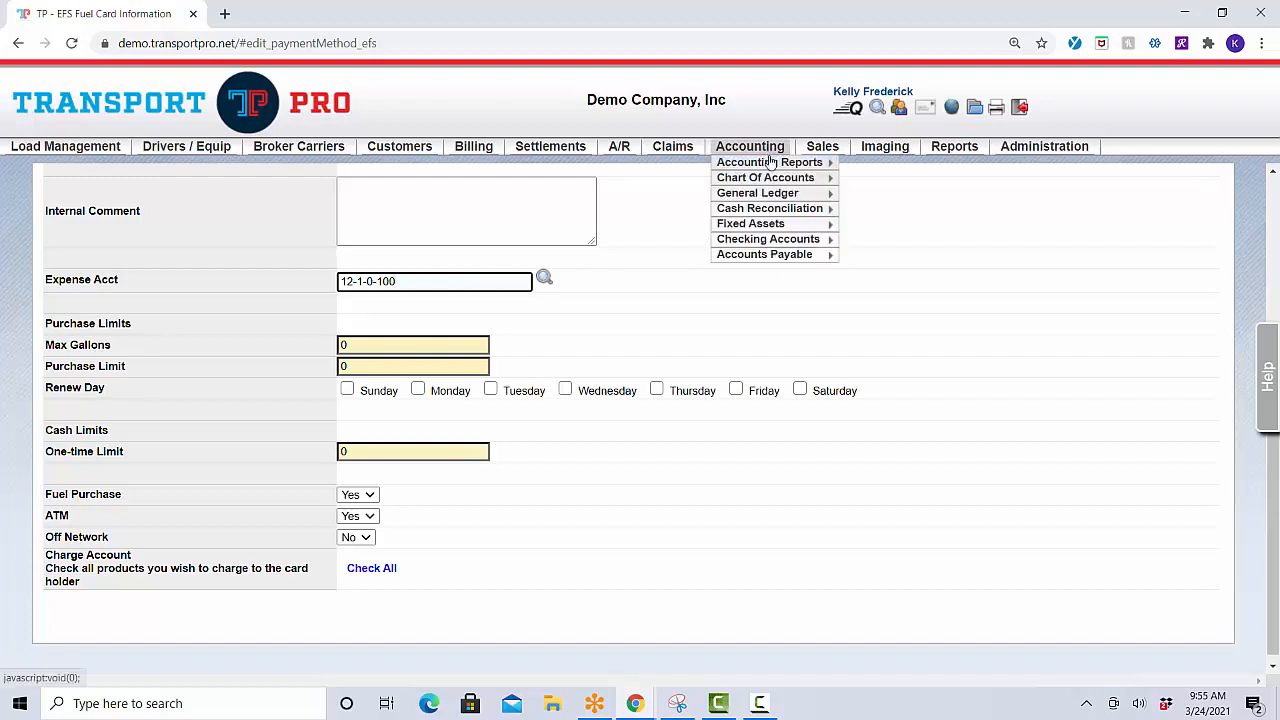
mouse_move(778, 178)
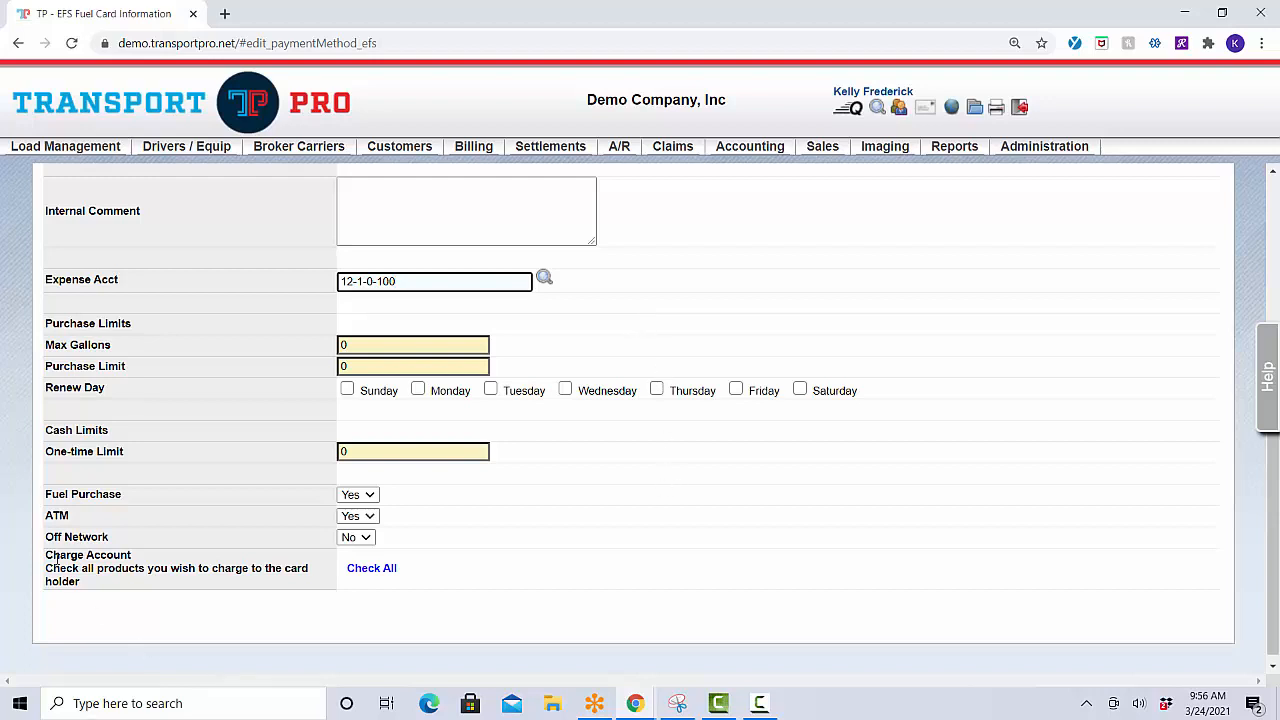
left_click_drag(47, 555, 132, 557)
left_click(95, 555)
left_click(96, 558)
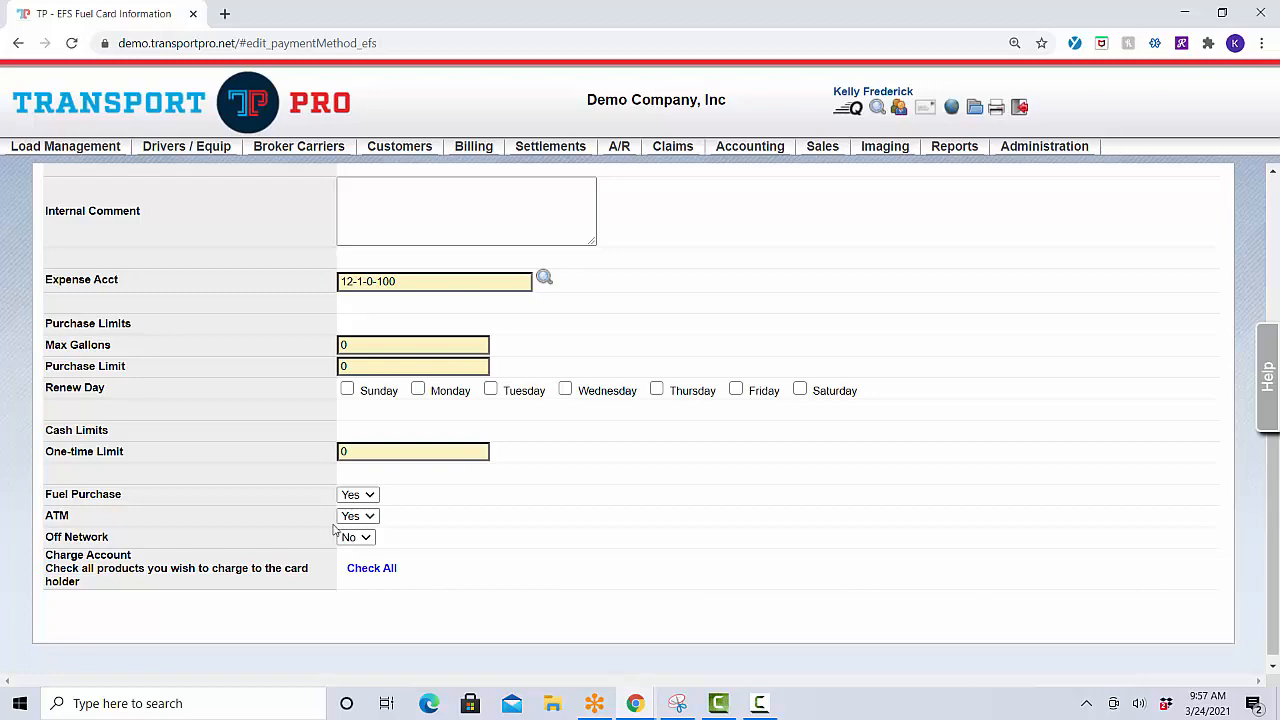
scroll(246, 469, "up", 4)
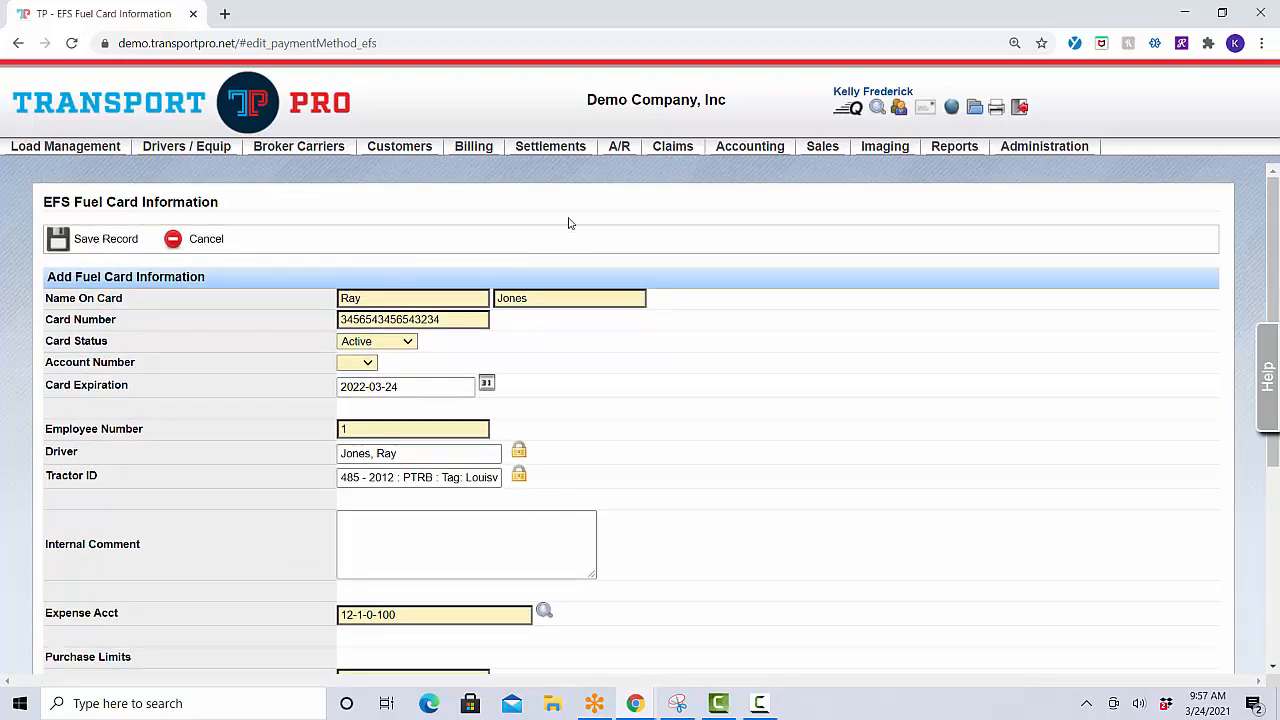
Go to Settlements > Fuel Card Maintenance > Search Fuel Cards.
mouse_move(572, 152)
mouse_move(617, 258)
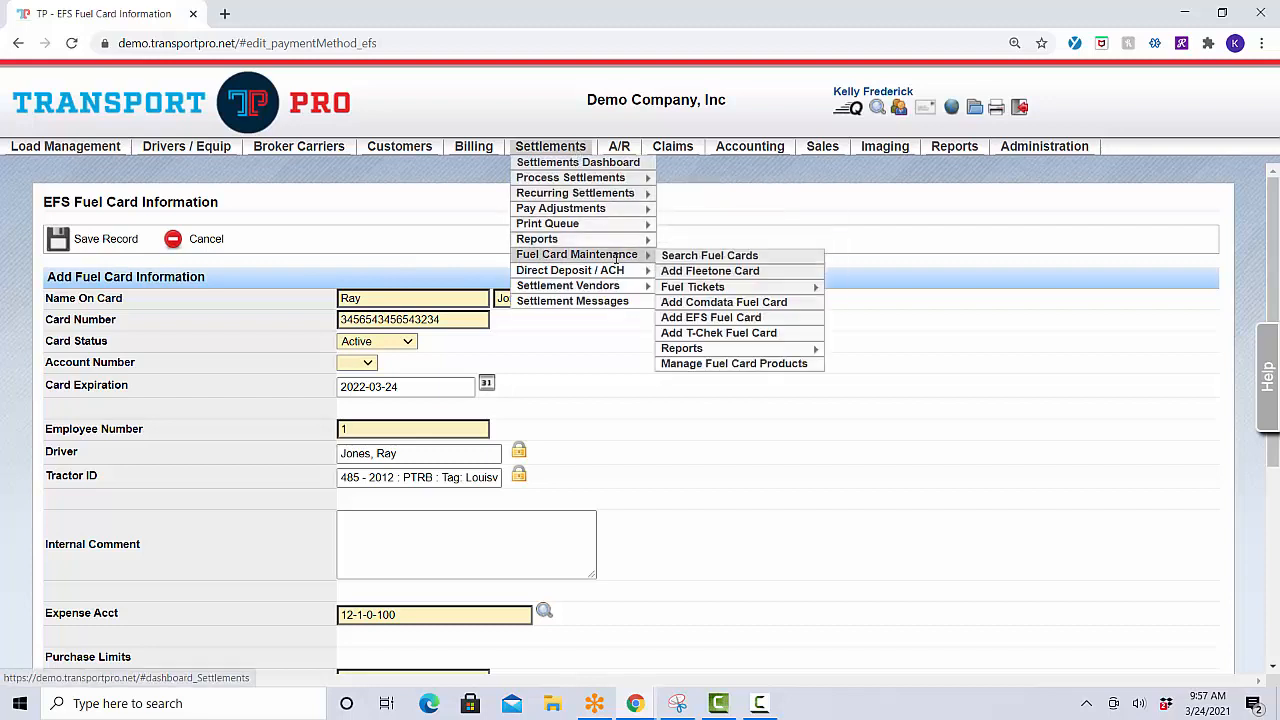
left_click(700, 259)
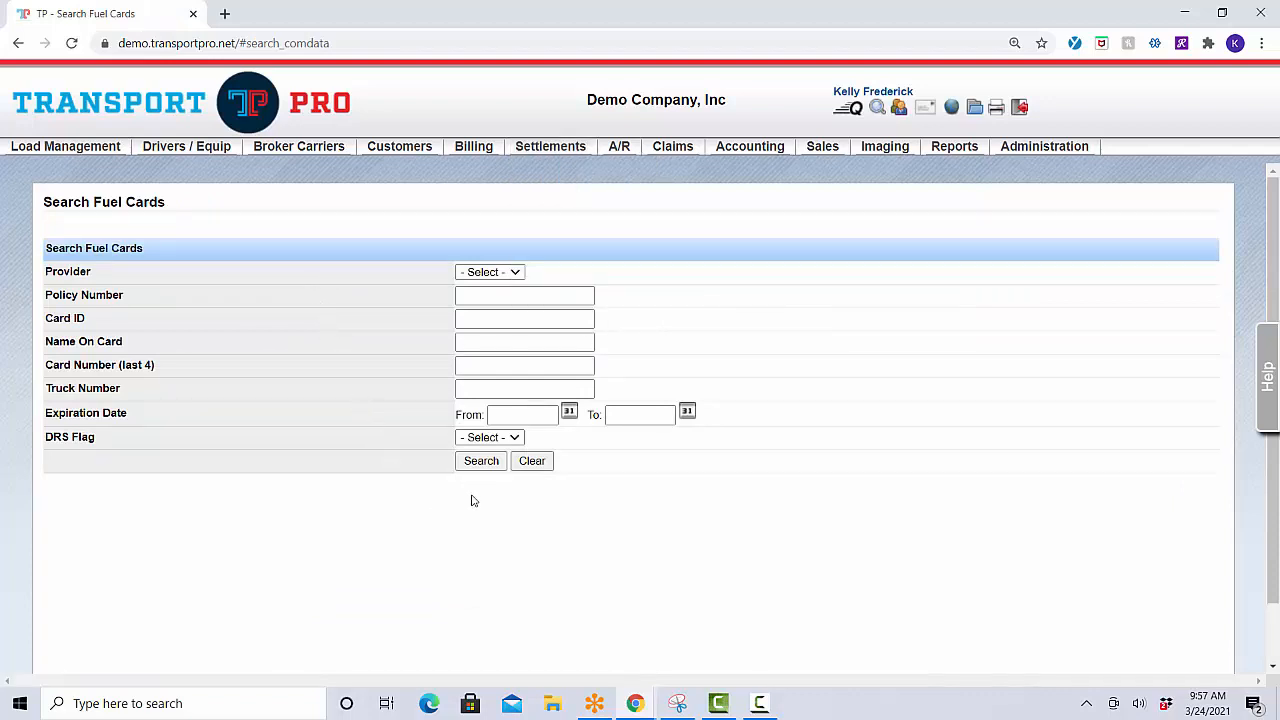
Run an unfiltered fuel card search and scroll through the 9 Active cards.
left_click(478, 465)
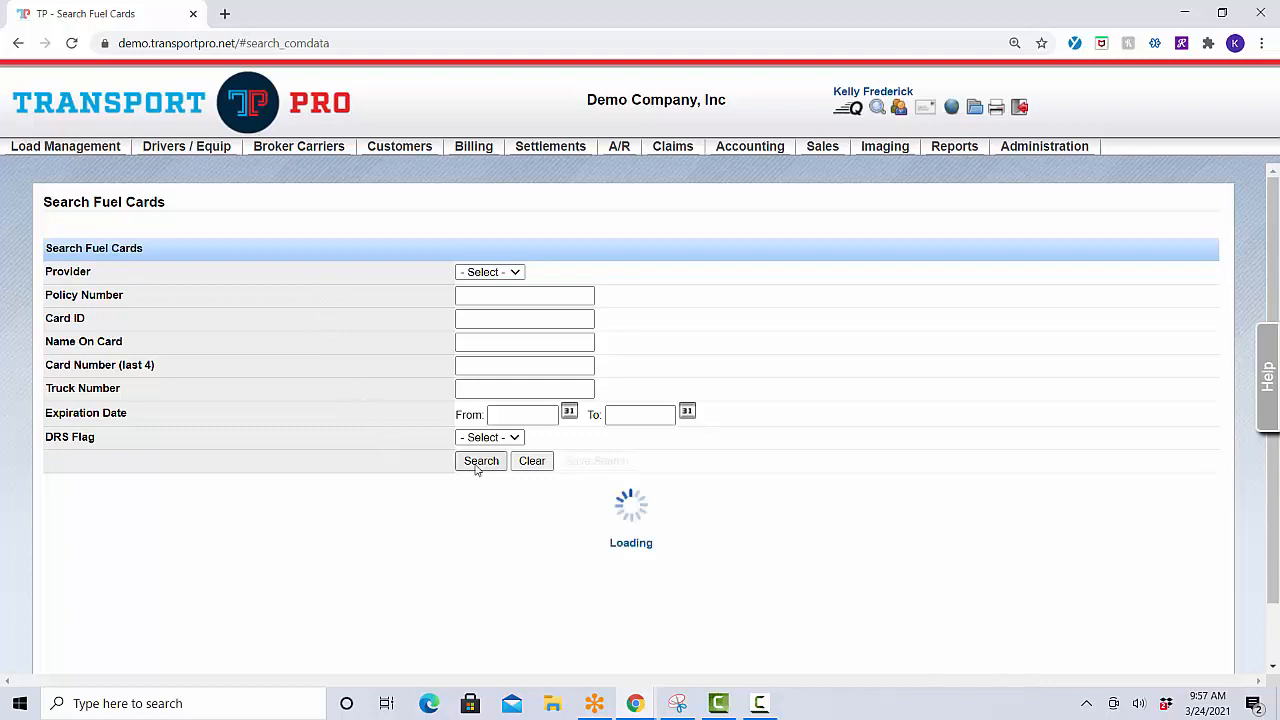
scroll(536, 481, "down", 2)
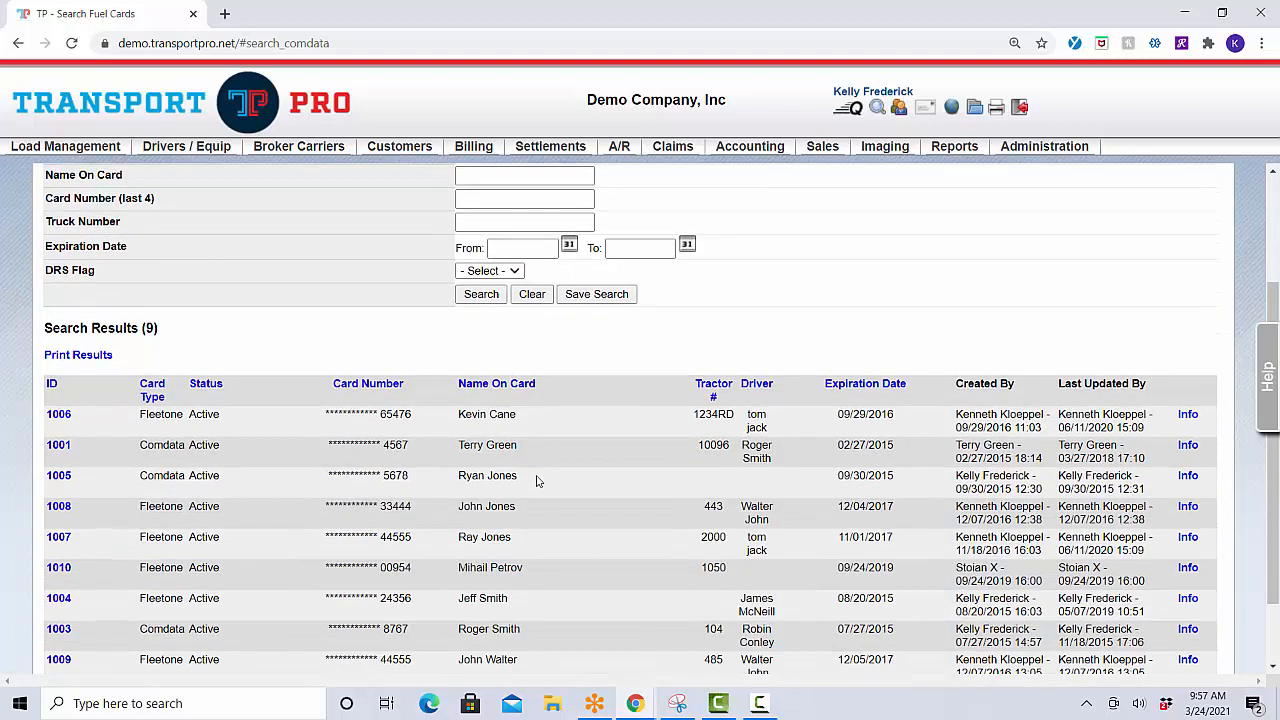
scroll(536, 481, "down", 1)
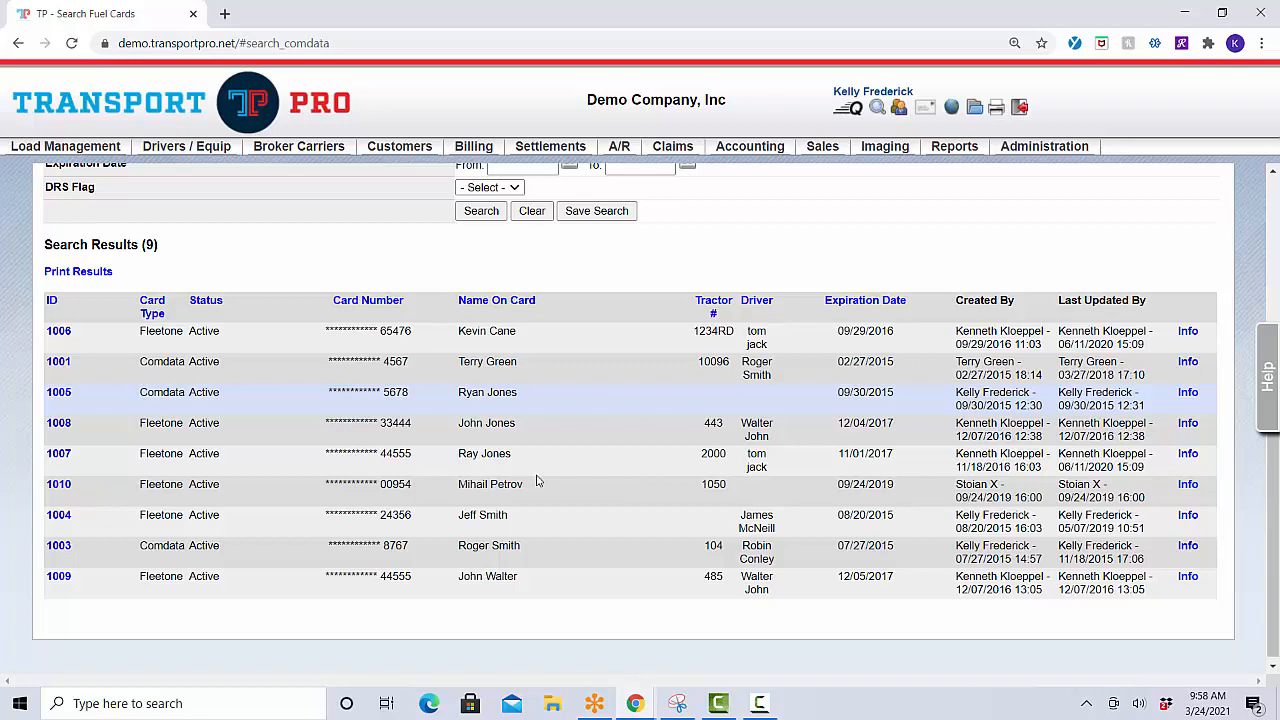
Open the details of Fleetone fuel card 1007 from the results.
left_click(56, 457)
scroll(417, 458, "up", 3)
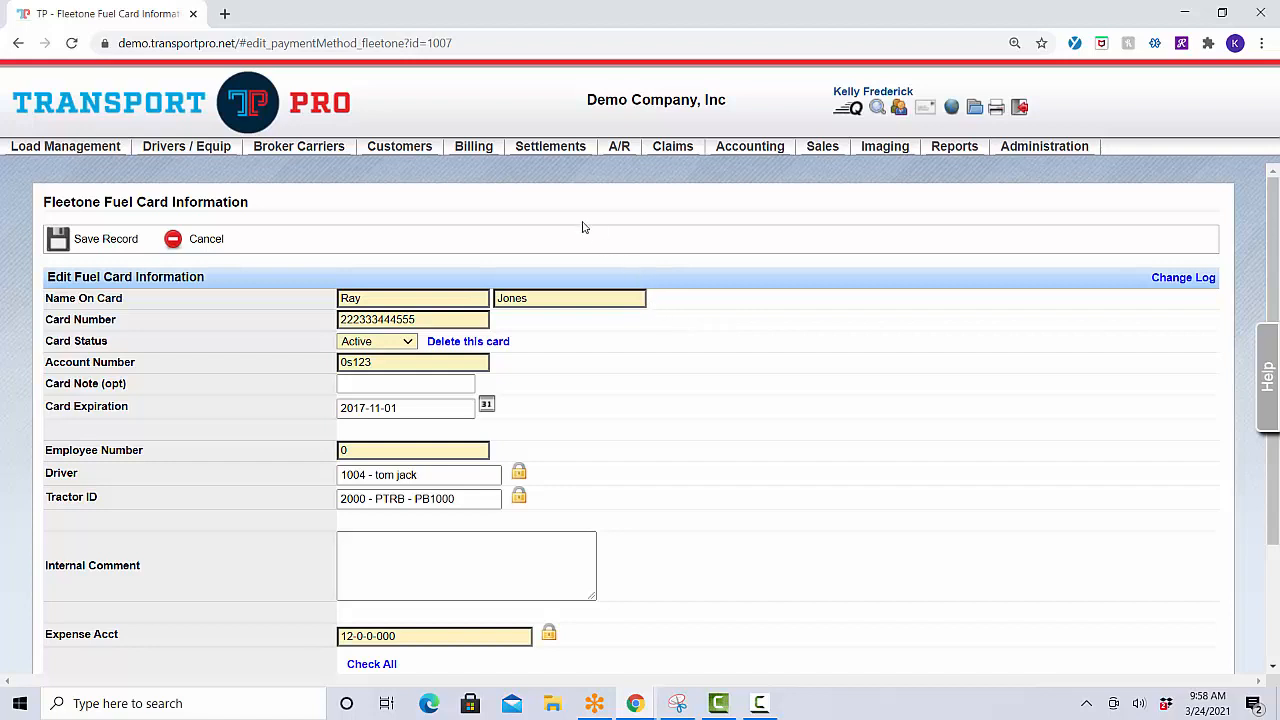
Go to Settlements > Fuel Card Maintenance > Reports > Fuel Card Transactions.
mouse_move(557, 152)
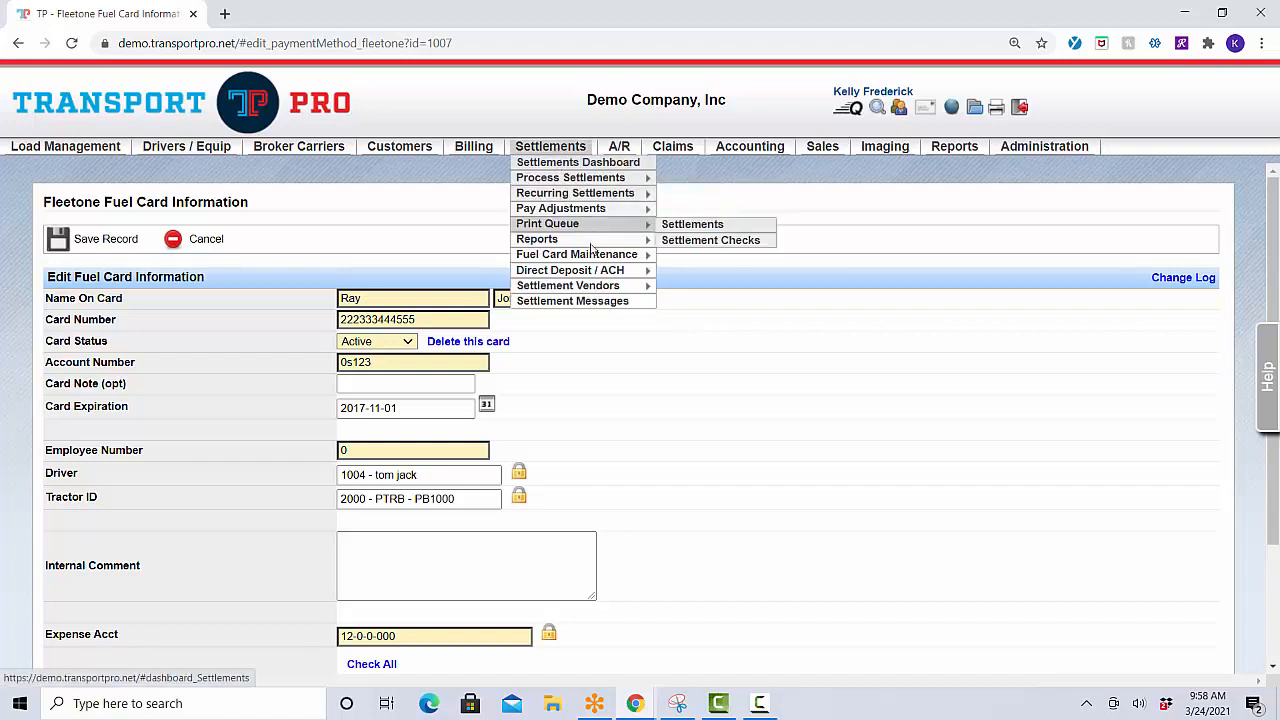
mouse_move(605, 254)
mouse_move(740, 350)
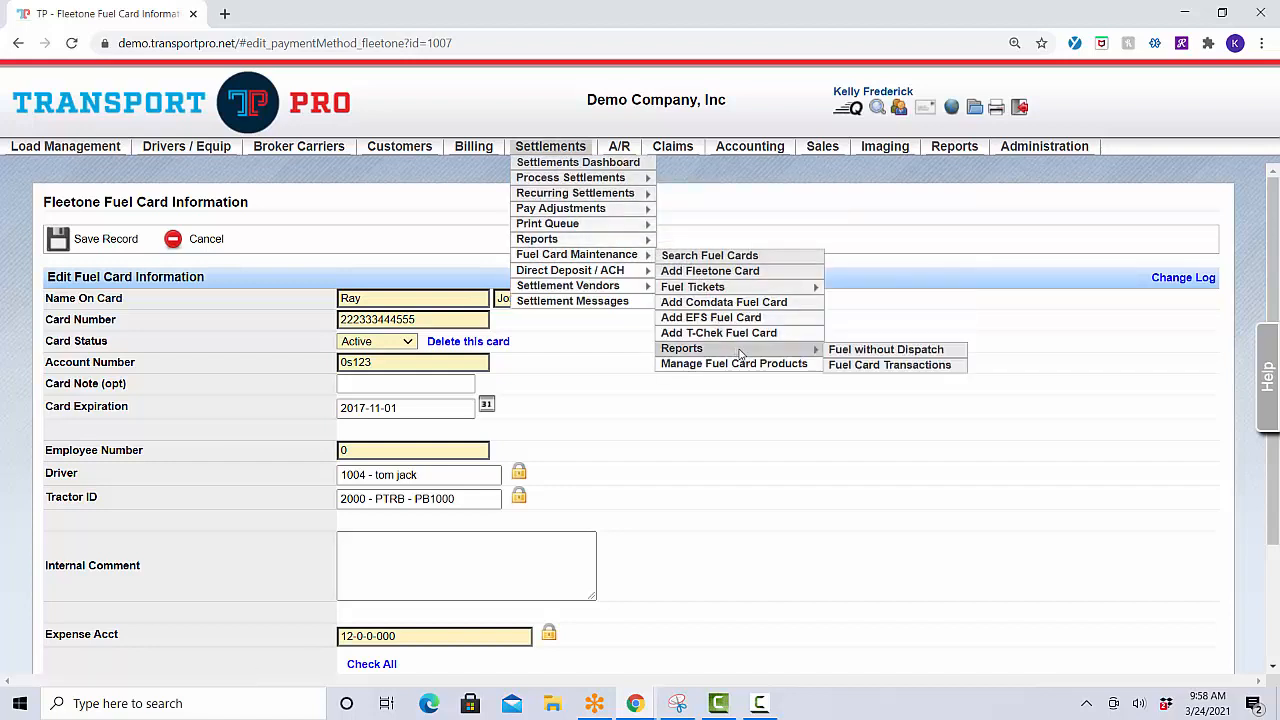
left_click(862, 366)
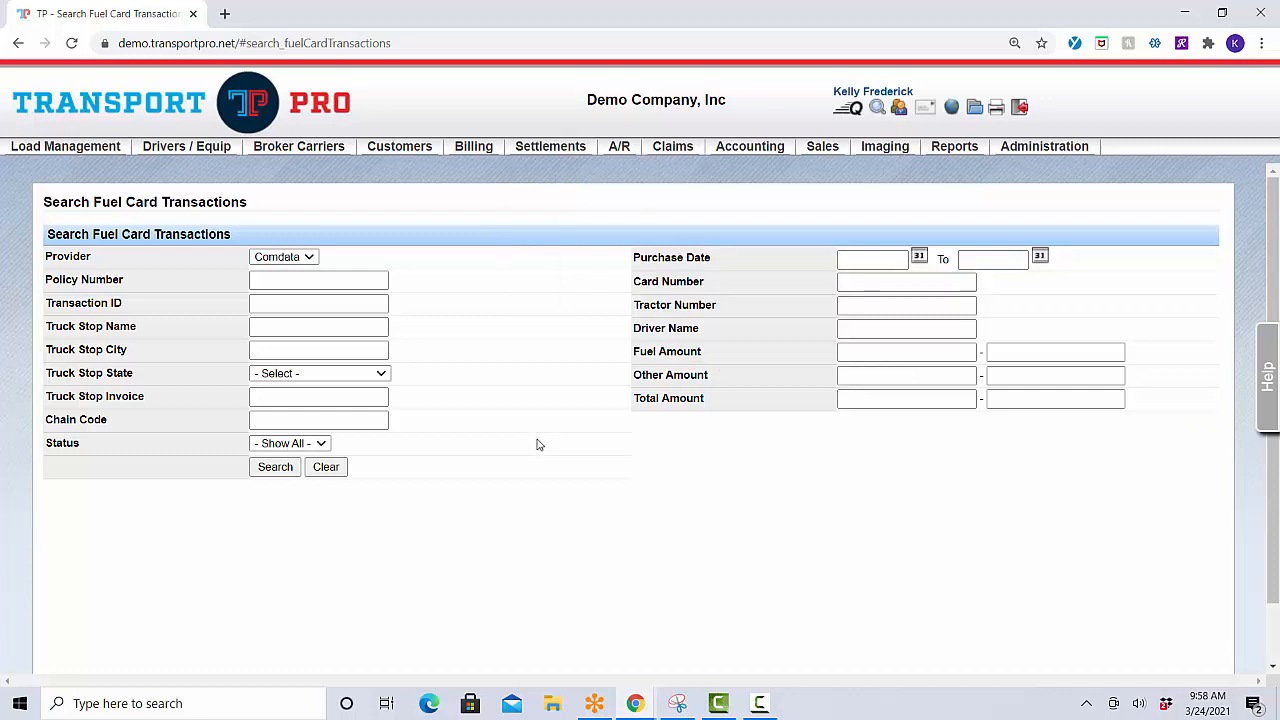
Search Comdata fuel card transactions, then rerun the search filtered to Pending status.
left_click(274, 472)
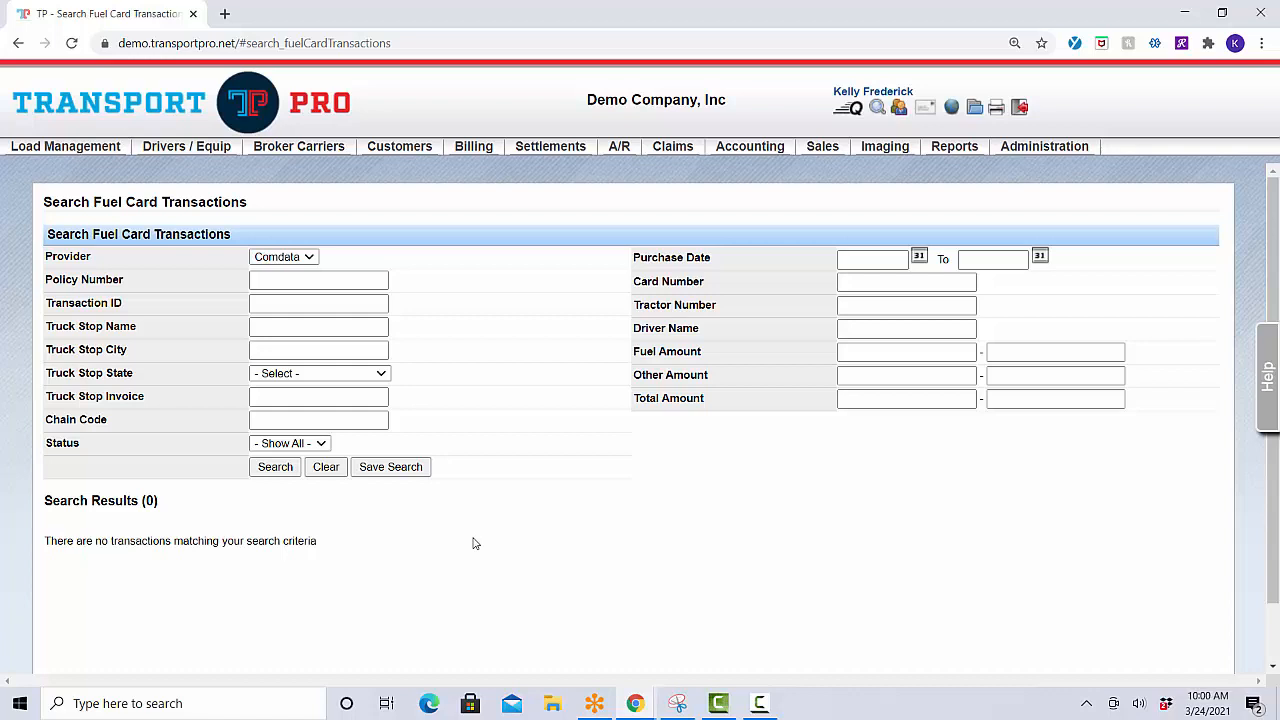
key("F10")
left_click(323, 452)
left_click(292, 518)
left_click(272, 470)
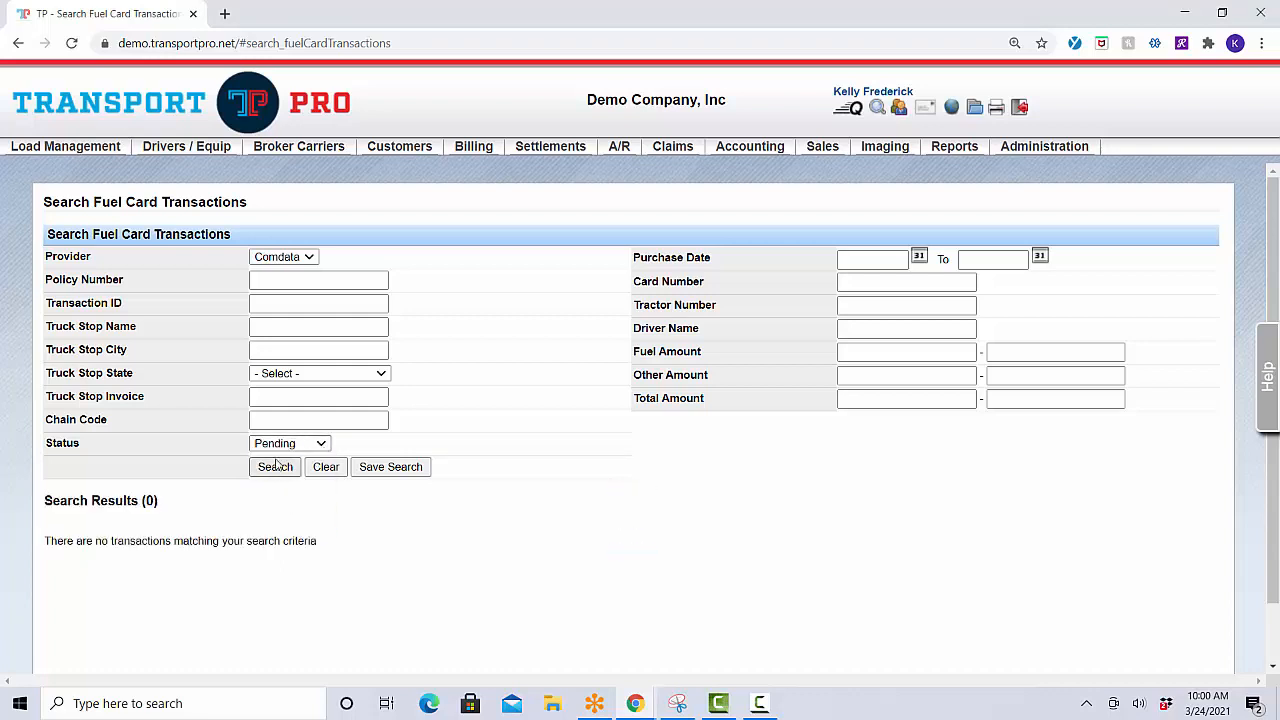